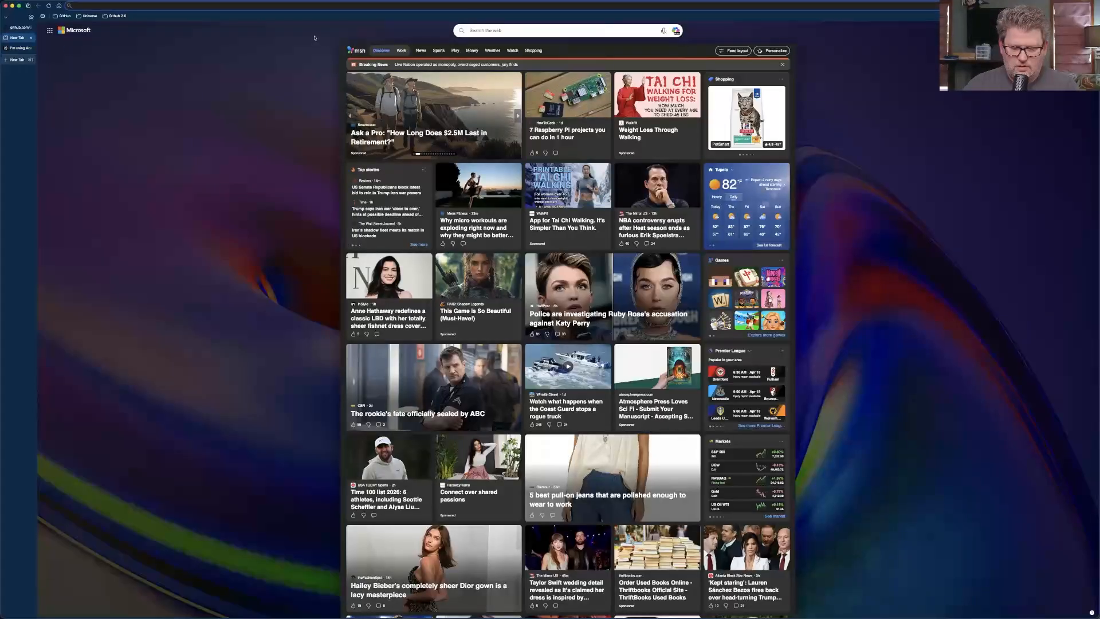
Go to github.com/devopselvis and open the youtube-agents repository.
{"action": "type", "text": "github.com/"}
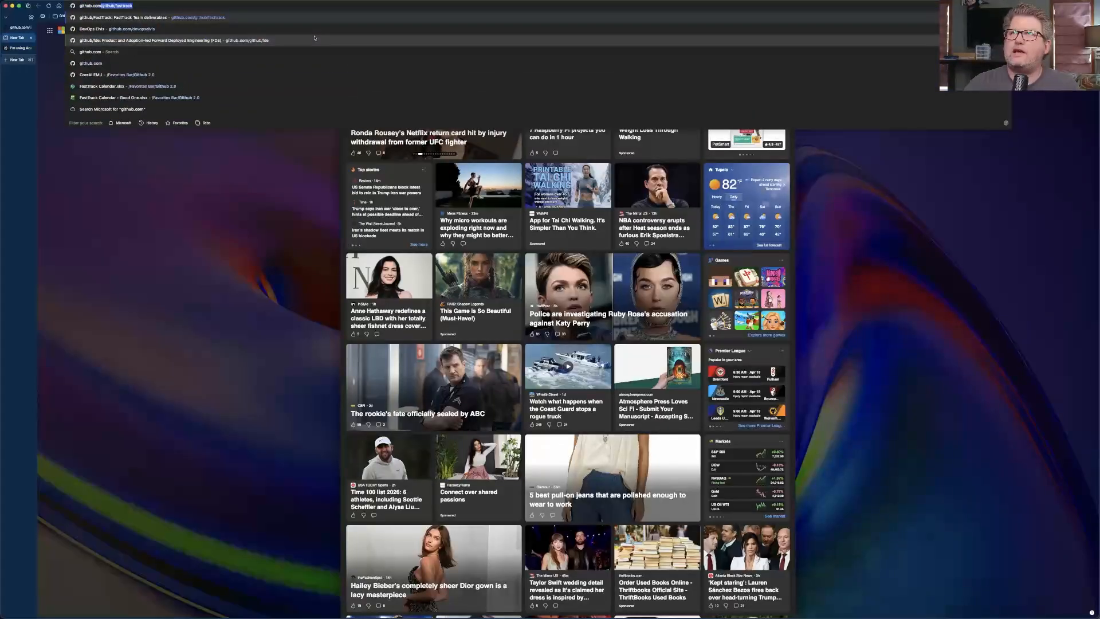
{"action": "key", "text": "BackSpace"}
{"action": "key", "text": "BackSpace"}
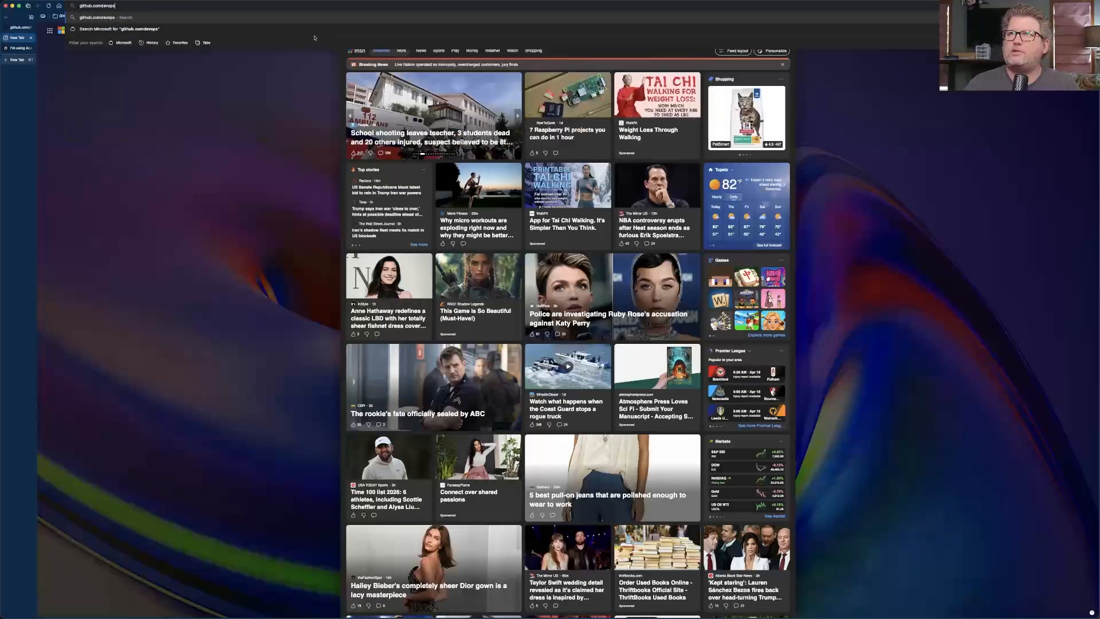
{"action": "left_click", "coordinate": [314, 38]}
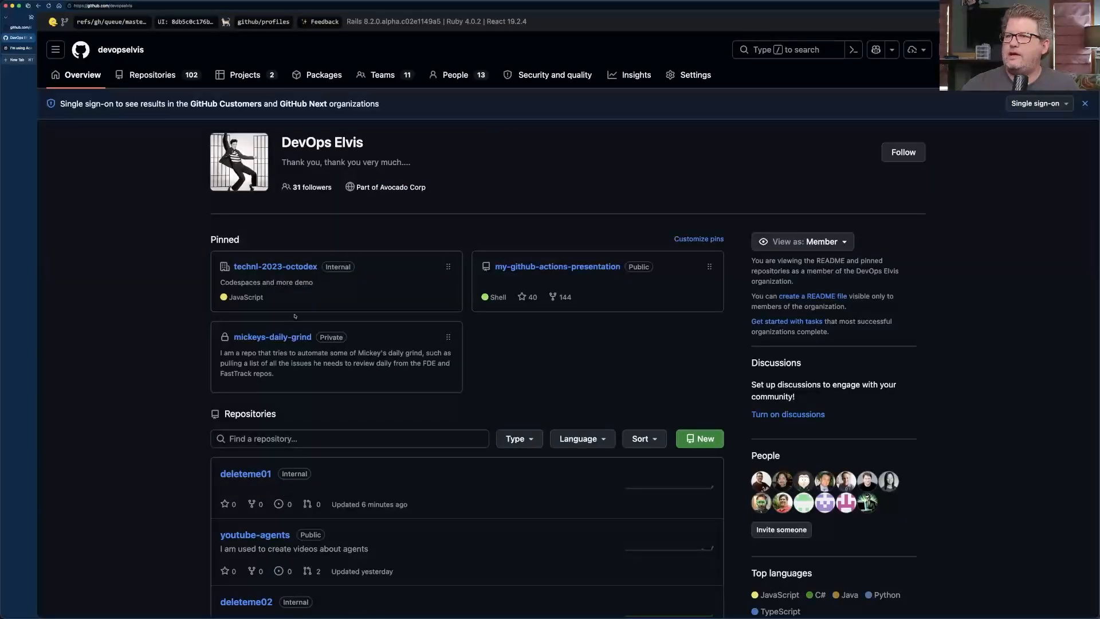
{"action": "left_click", "coordinate": [256, 536]}
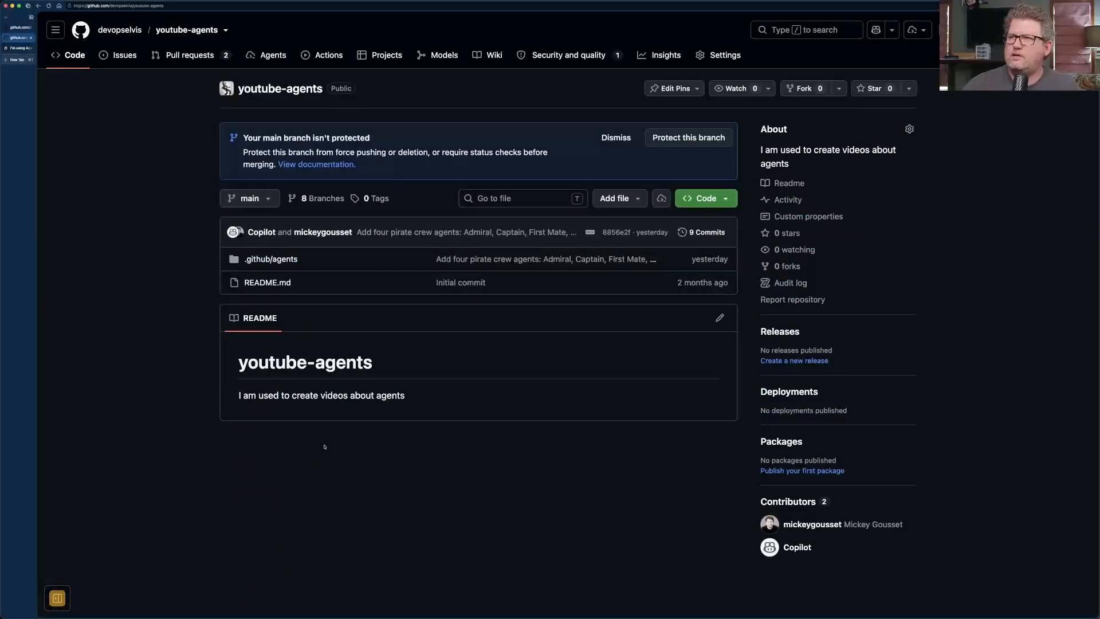
Open the Actions secrets and variables page in the youtube-agents repository settings.
{"action": "left_click", "coordinate": [725, 59]}
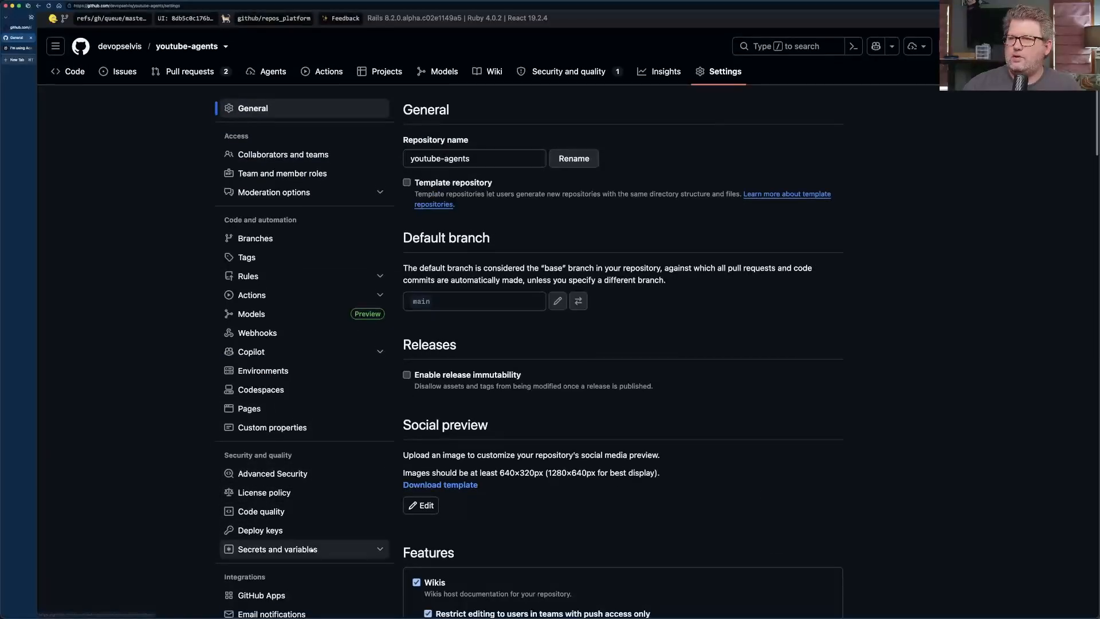
{"action": "scroll", "coordinate": [314, 533], "scroll_direction": "down", "scroll_amount": 2}
{"action": "left_click", "coordinate": [314, 513]}
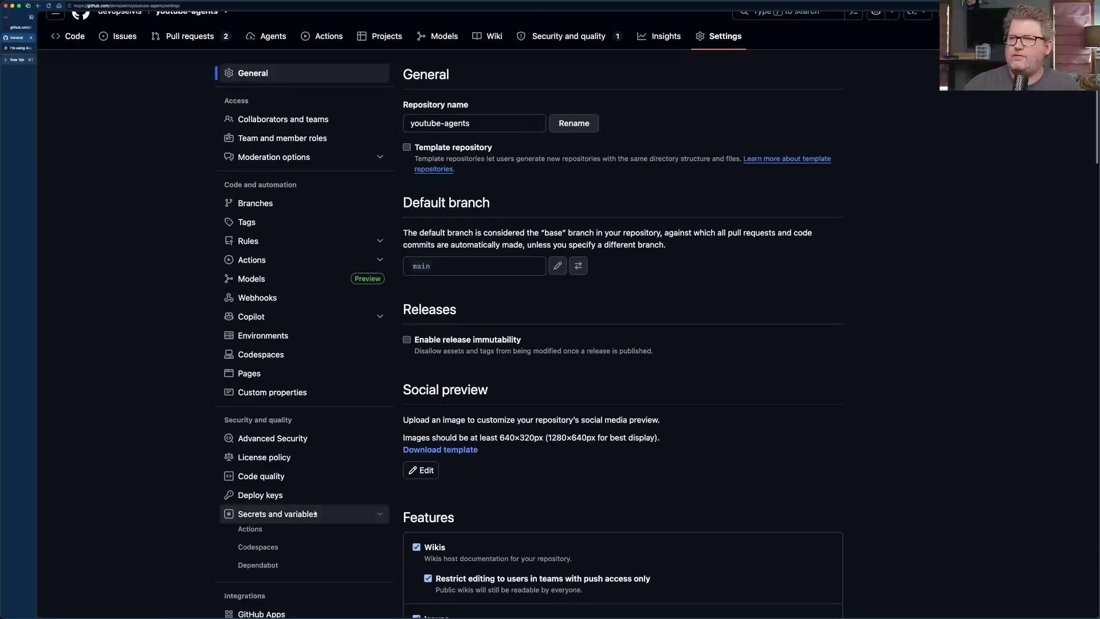
{"action": "left_click", "coordinate": [269, 531]}
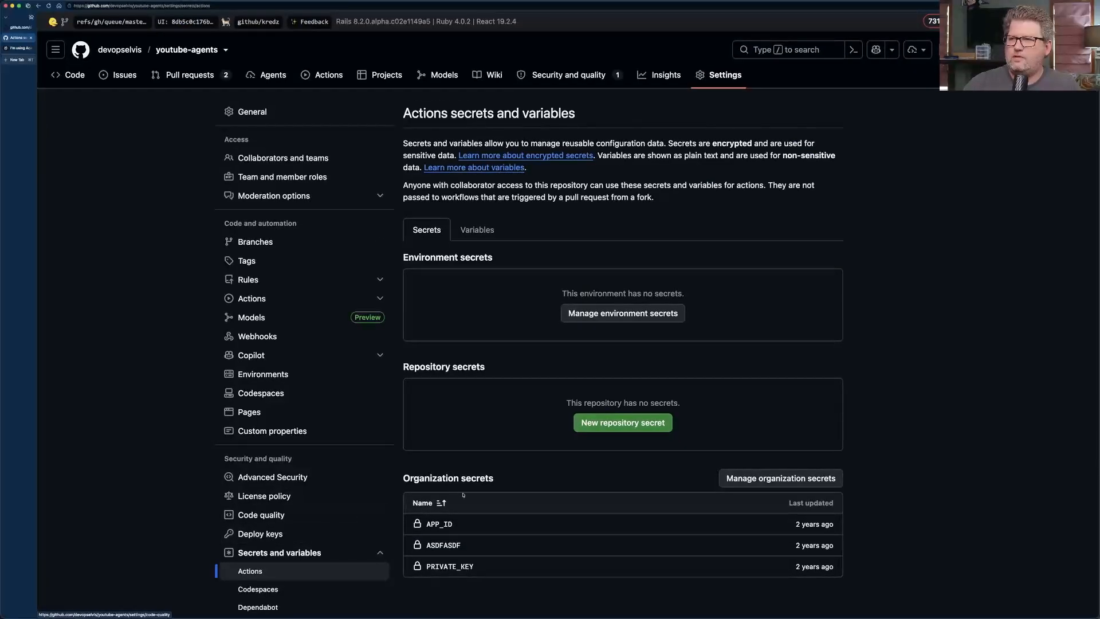
Review the environment, repository and organization levels of the Actions secrets and variables, and return to the secrets view.
{"action": "scroll", "coordinate": [535, 442], "scroll_direction": "down", "scroll_amount": 1}
{"action": "scroll", "coordinate": [536, 442], "scroll_direction": "down", "scroll_amount": 4}
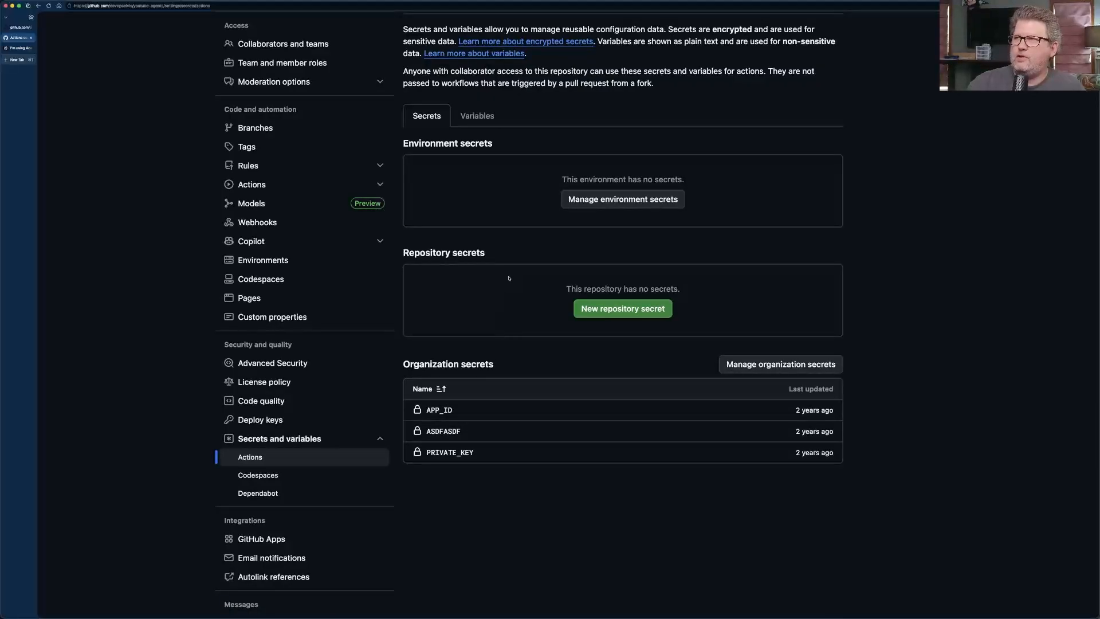
{"action": "left_click", "coordinate": [477, 115]}
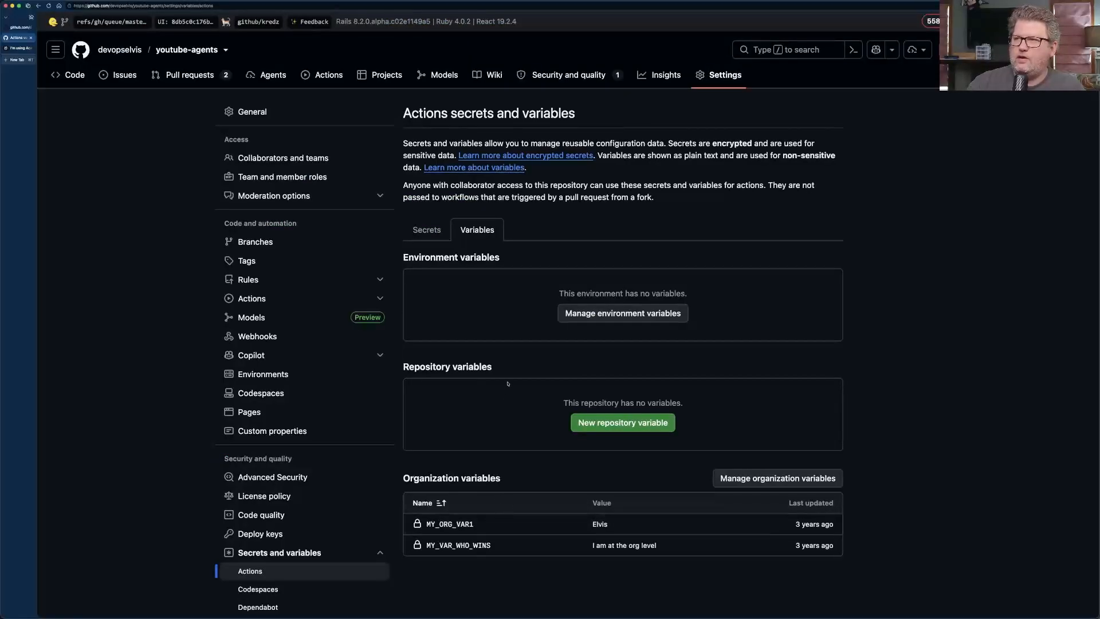
{"action": "left_click", "coordinate": [429, 230]}
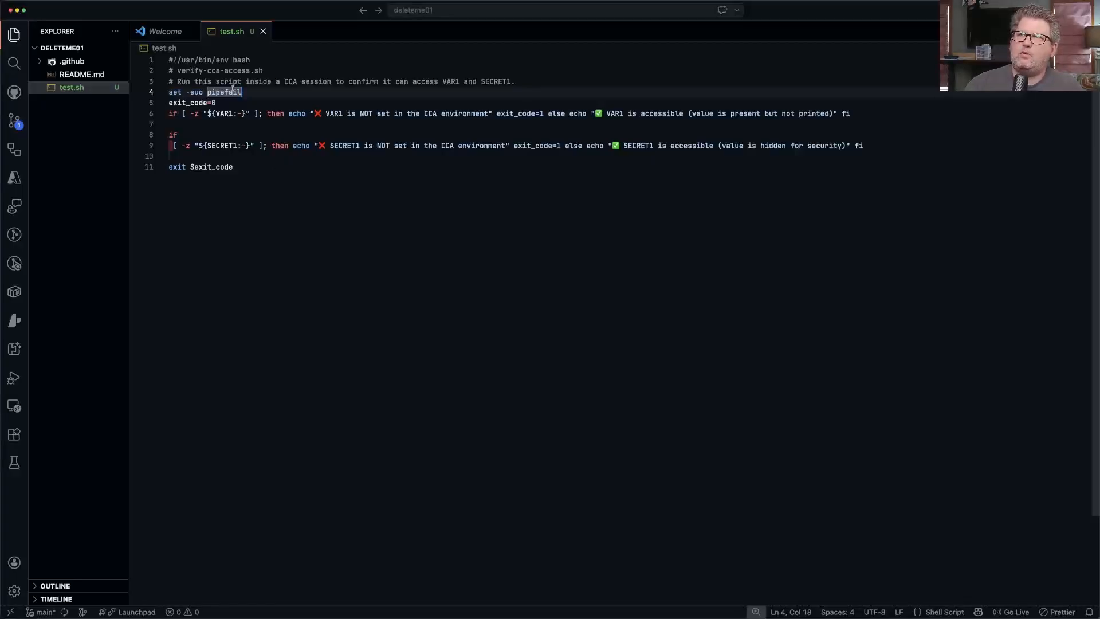
In VS Code, examine the CCA session comment and the VAR1 and SECRET1 checks in test.sh.
{"action": "left_click_drag", "start_coordinate": [284, 81], "coordinate": [331, 82]}
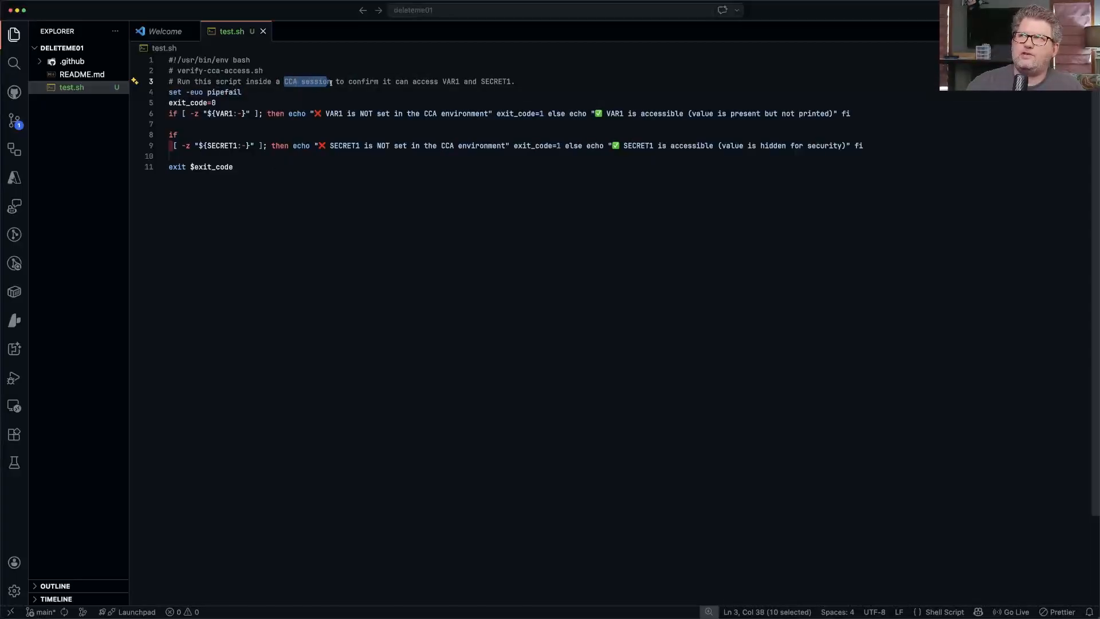
{"action": "double_click", "coordinate": [444, 81]}
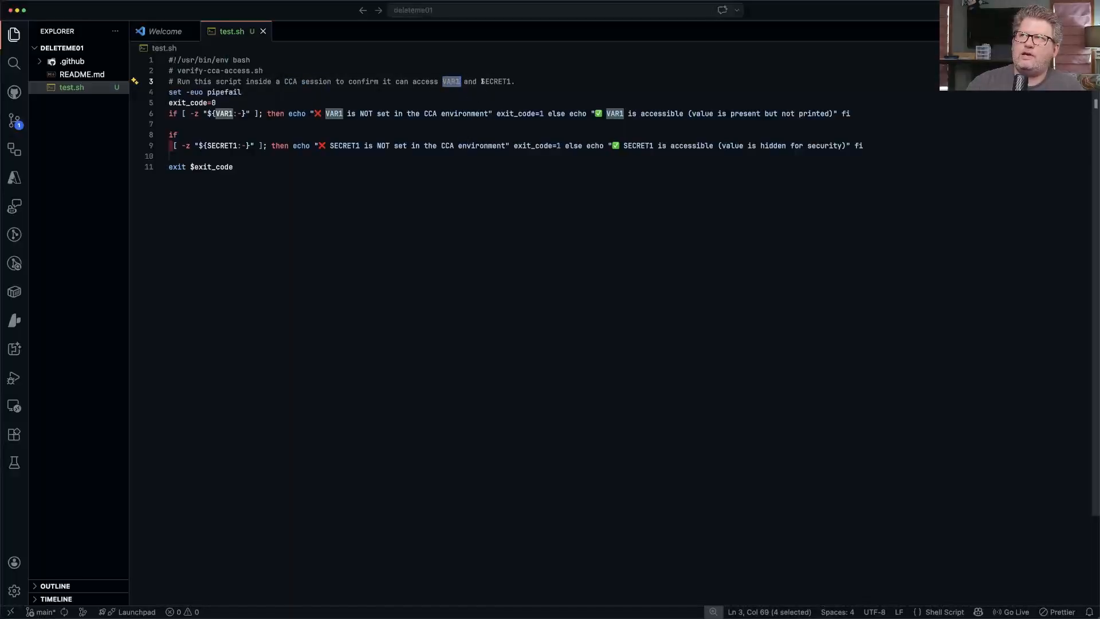
{"action": "left_click", "coordinate": [481, 81]}
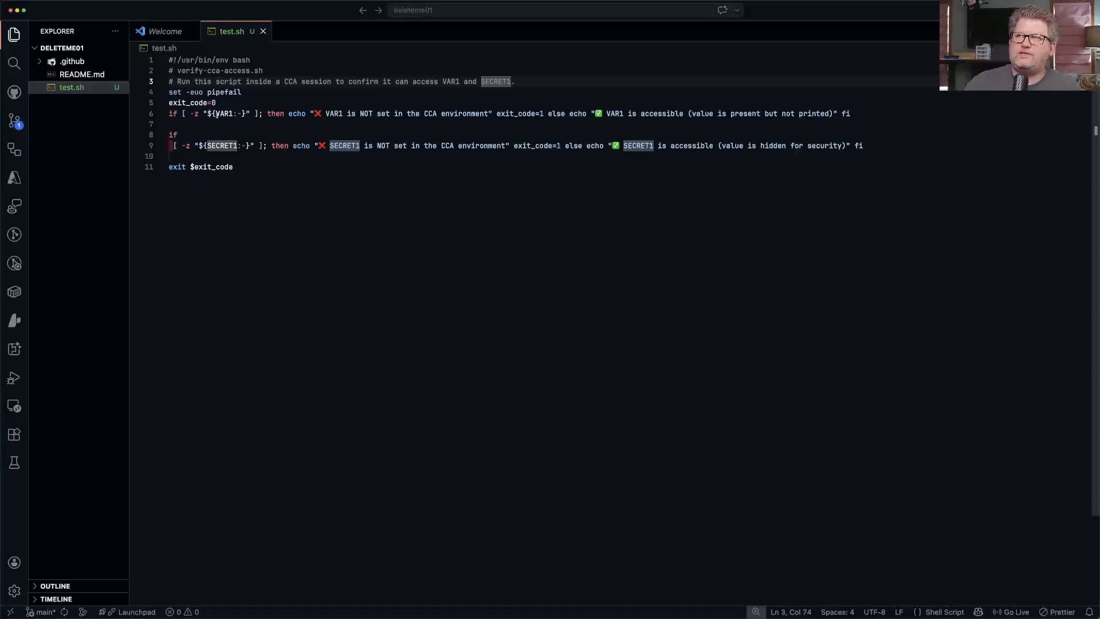
{"action": "double_click", "coordinate": [218, 113]}
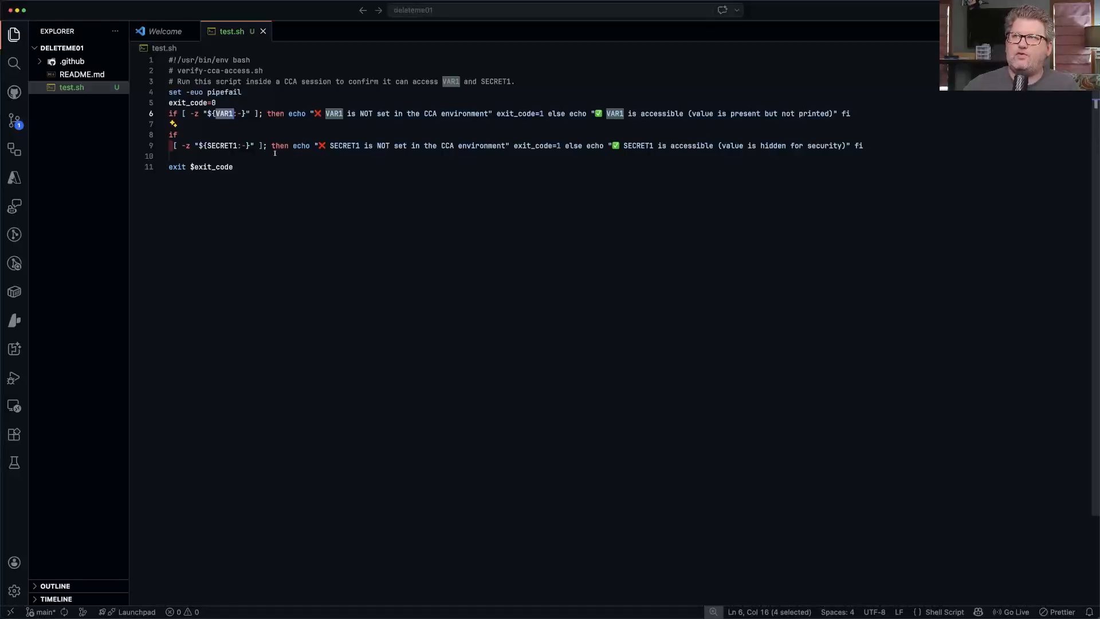
Copy the whole test.sh script and switch to the browser to open the youtube-agents repository's Agents page.
{"action": "left_click_drag", "start_coordinate": [232, 167], "coordinate": [149, 59]}
{"action": "key", "text": "super+c"}
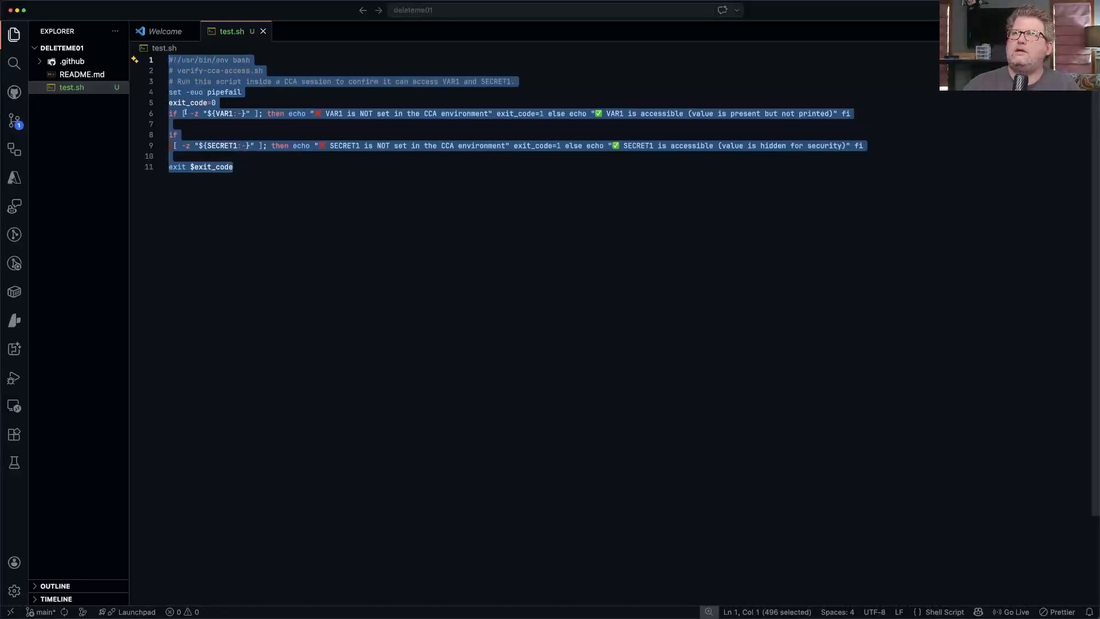
{"action": "key", "text": "super+Tab"}
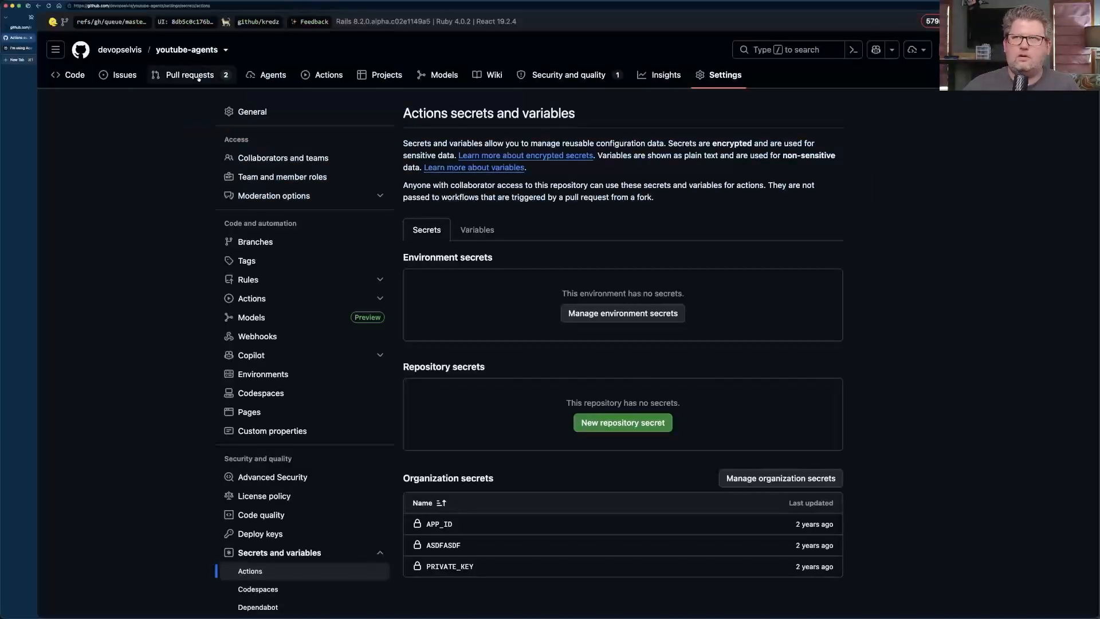
{"action": "left_click", "coordinate": [21, 28]}
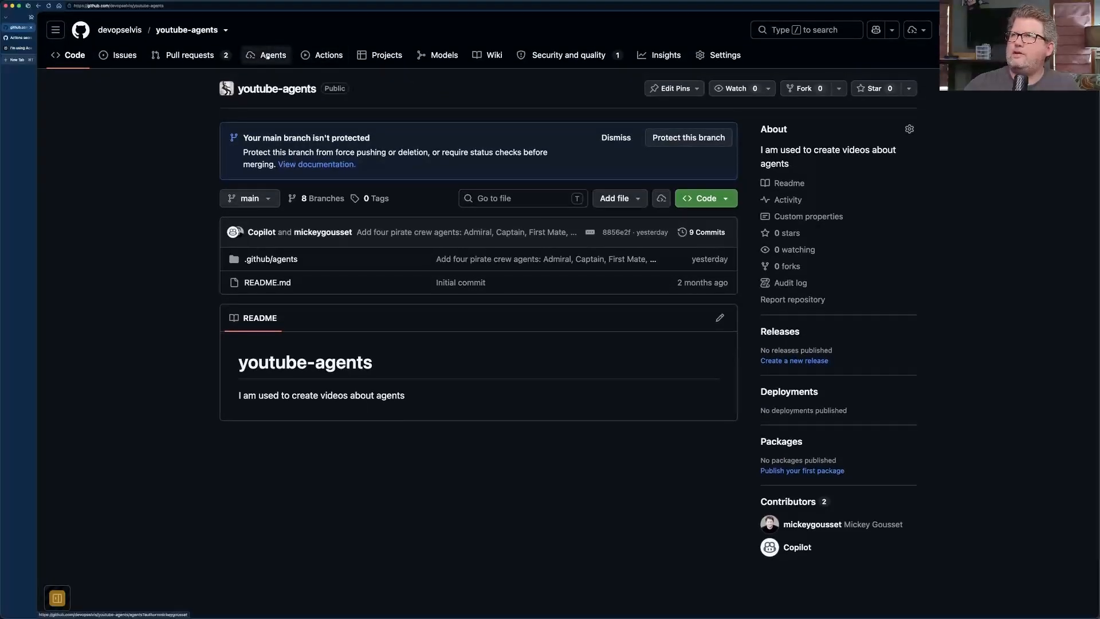
{"action": "left_click", "coordinate": [267, 55]}
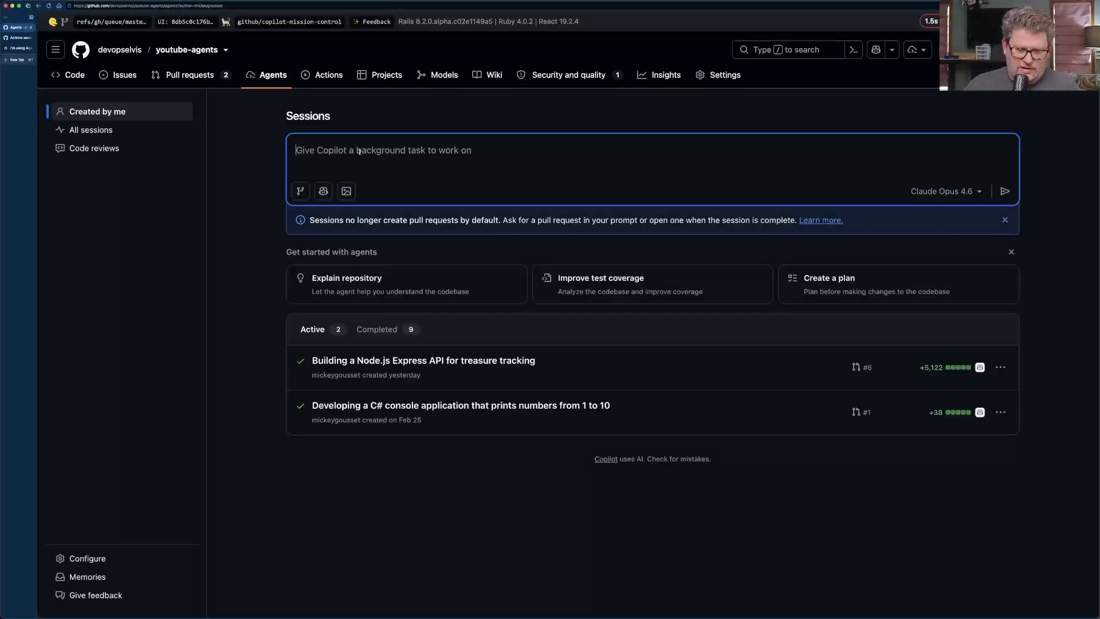
Write the Copilot task "Please run this script. I want to see if you can access variables and secrets." with the copied script below it.
{"action": "type", "text": "Please "}
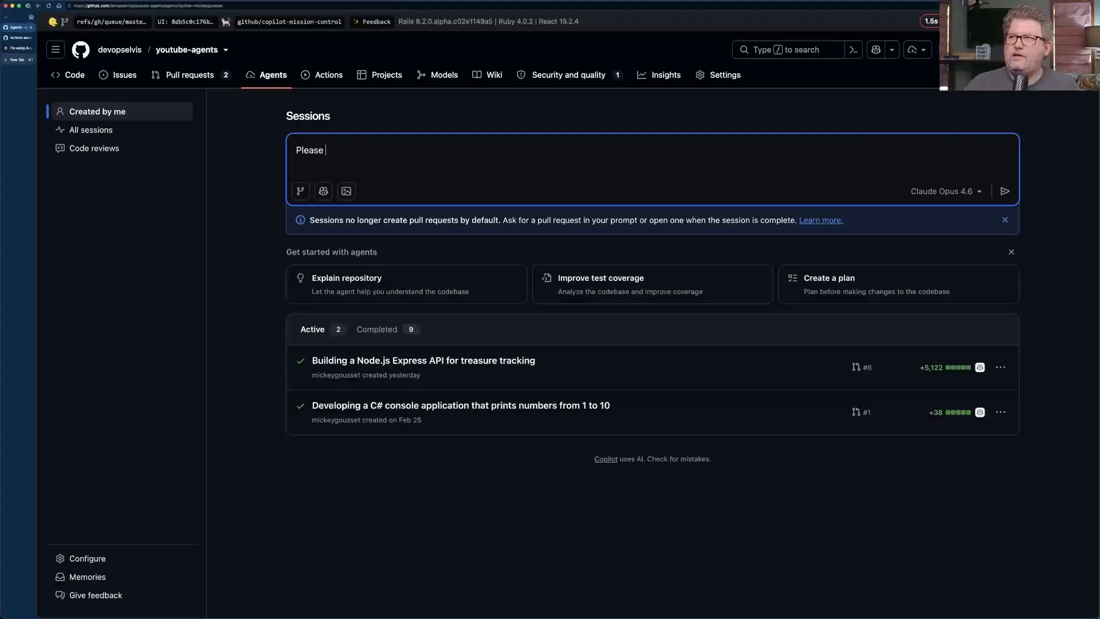
{"action": "type", "text": "run this script"}
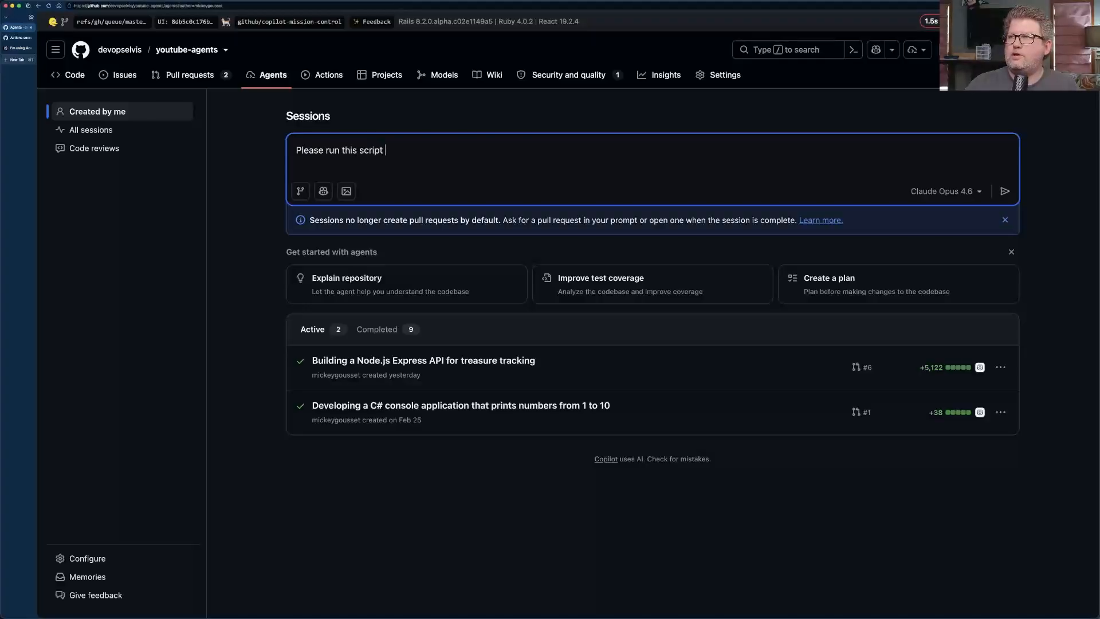
{"action": "type", "text": ". I want to see if you can acce"}
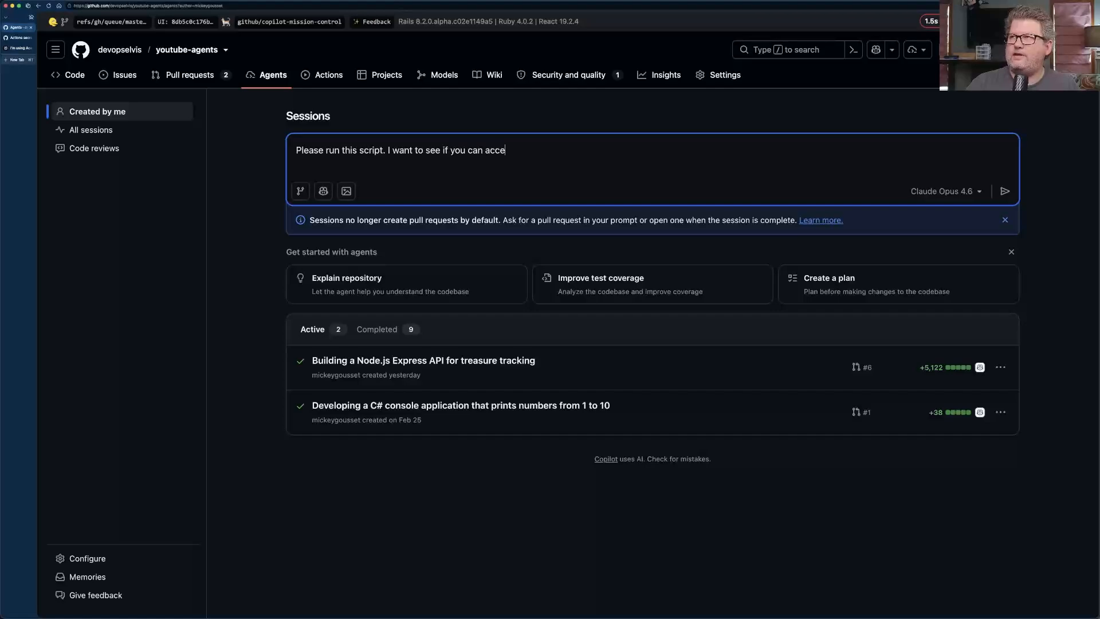
{"action": "type", "text": "ss variables and secrets."}
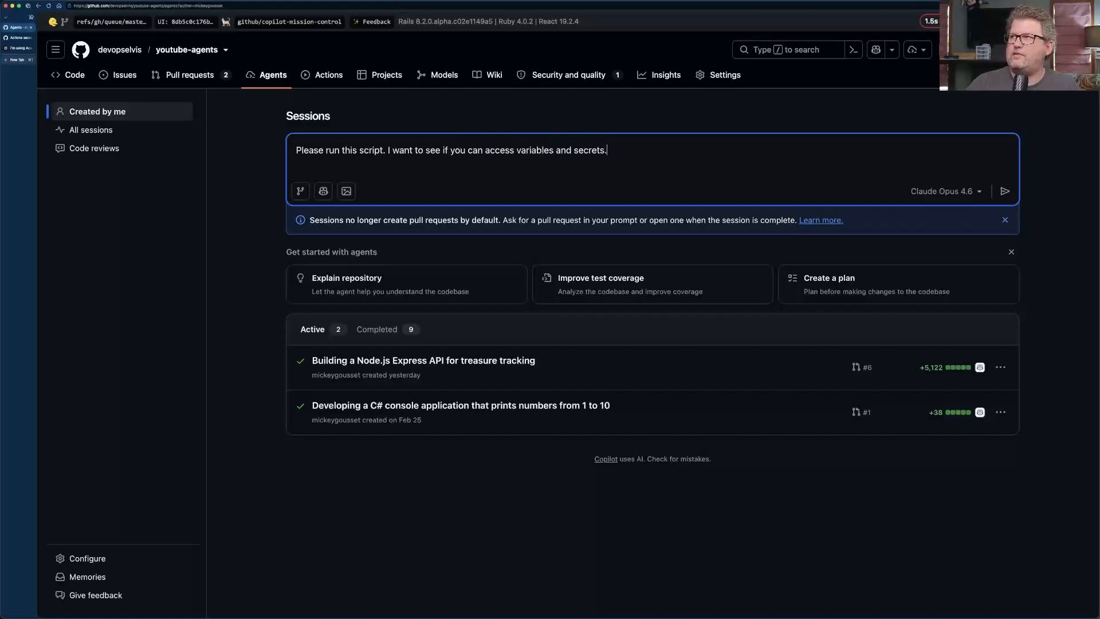
{"action": "key", "text": "shift+Return"}
{"action": "key", "text": "super+v"}
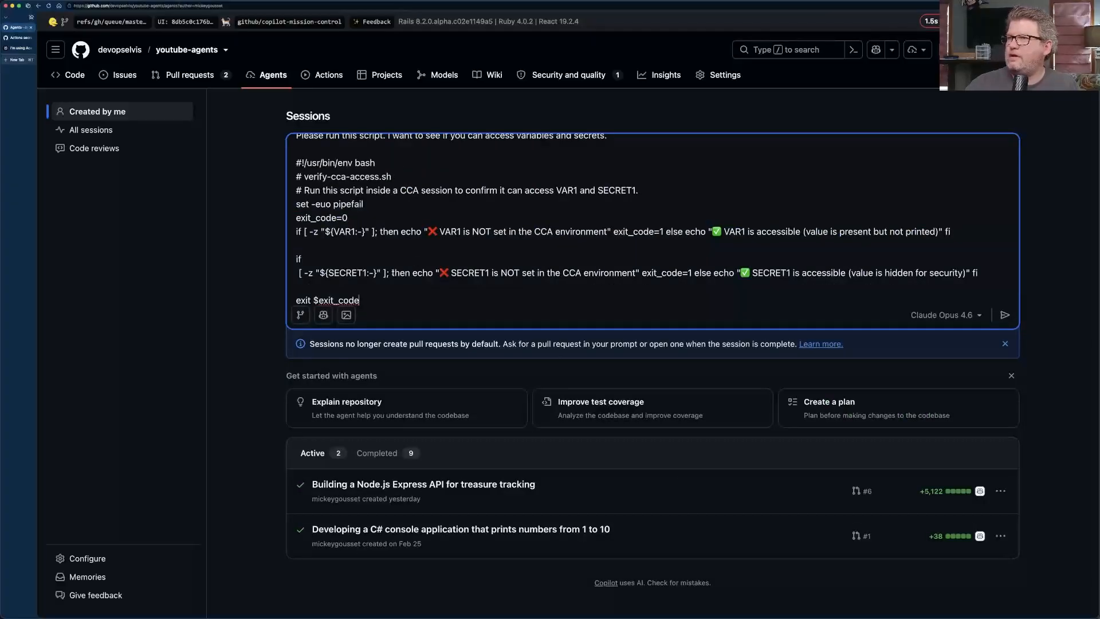
Check the available agents, keep the default Copilot agent, and submit the task with Claude Opus 4.6.
{"action": "left_click", "coordinate": [324, 315]}
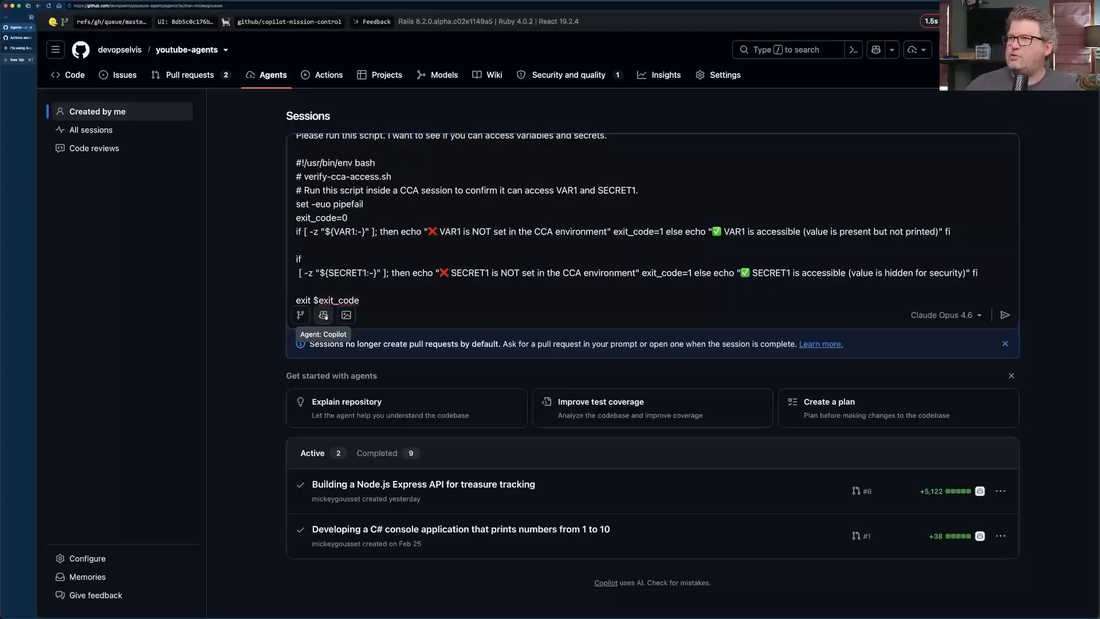
{"action": "left_click", "coordinate": [561, 288]}
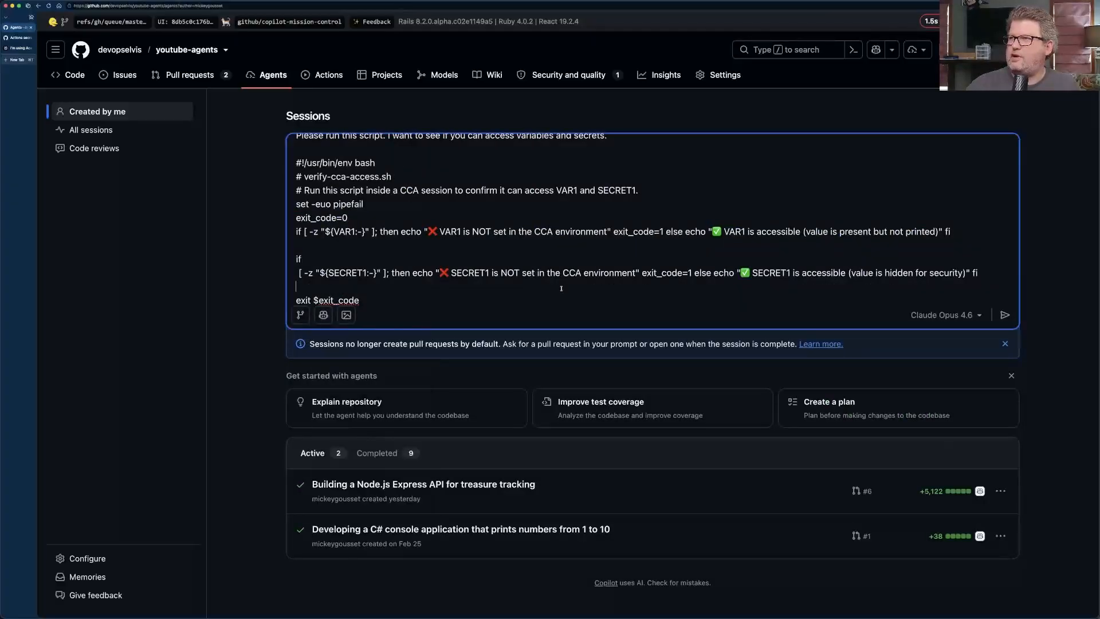
{"action": "left_click", "coordinate": [1004, 314]}
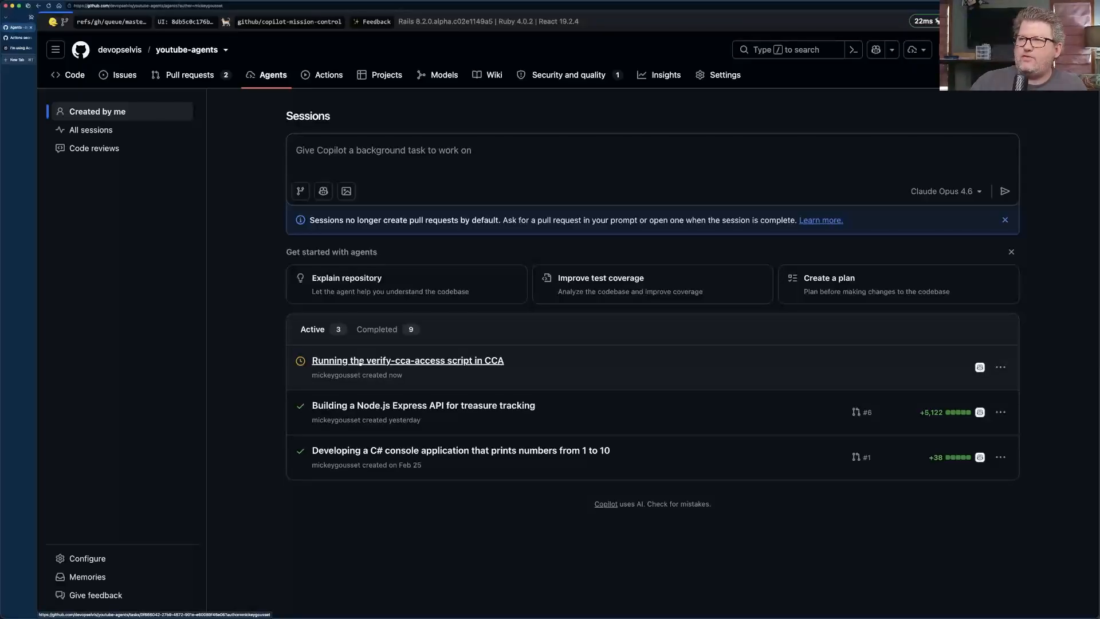
Open the new verify-cca-access session and expand the output of its VAR1 and SECRET1 script run.
{"action": "left_click", "coordinate": [360, 362]}
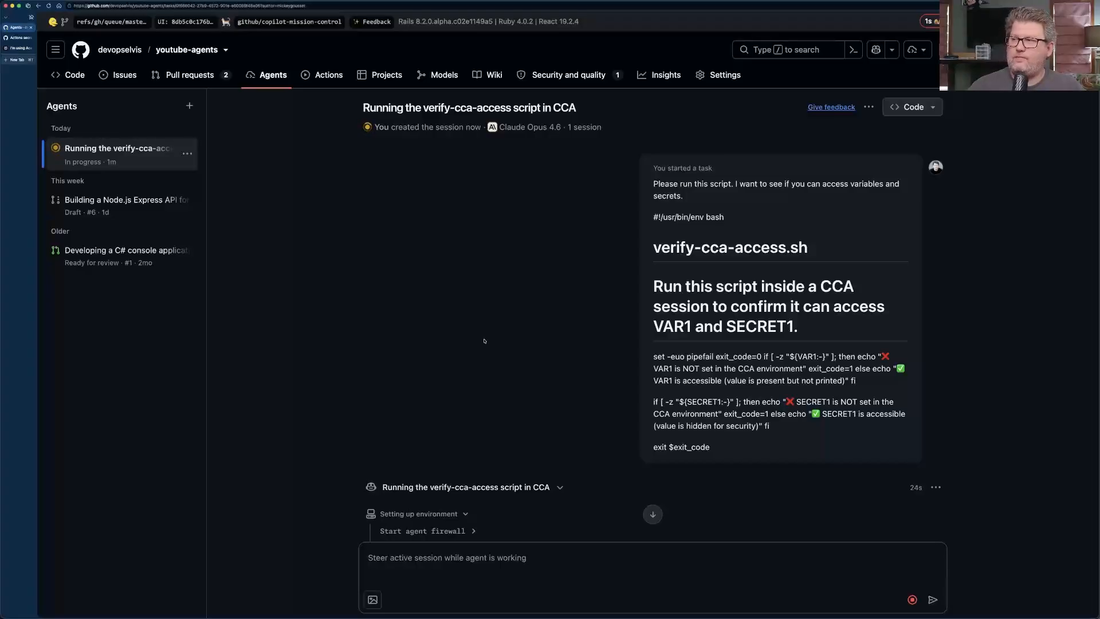
{"action": "scroll", "coordinate": [484, 340], "scroll_direction": "down", "scroll_amount": 2}
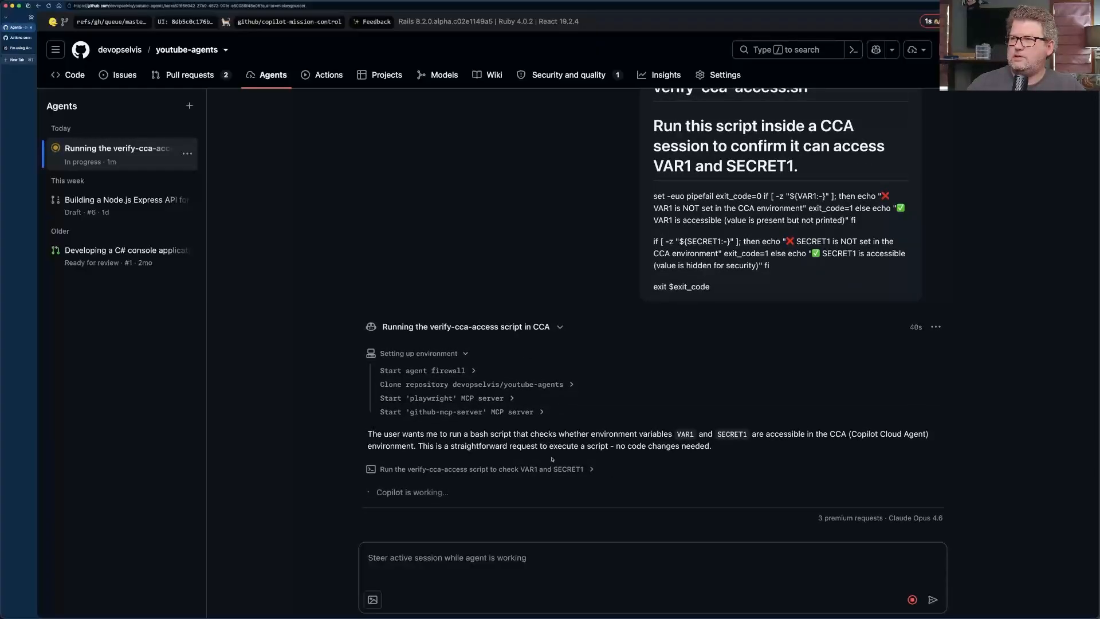
{"action": "left_click", "coordinate": [591, 469]}
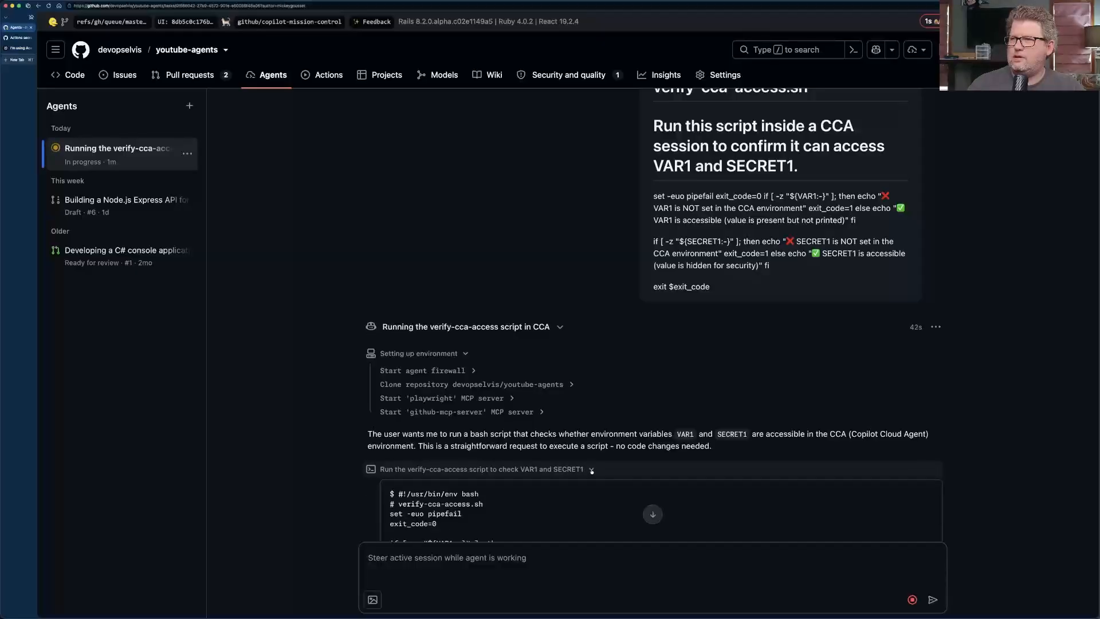
{"action": "scroll", "coordinate": [591, 471], "scroll_direction": "down", "scroll_amount": 7}
{"action": "scroll", "coordinate": [591, 469], "scroll_direction": "down", "scroll_amount": 2}
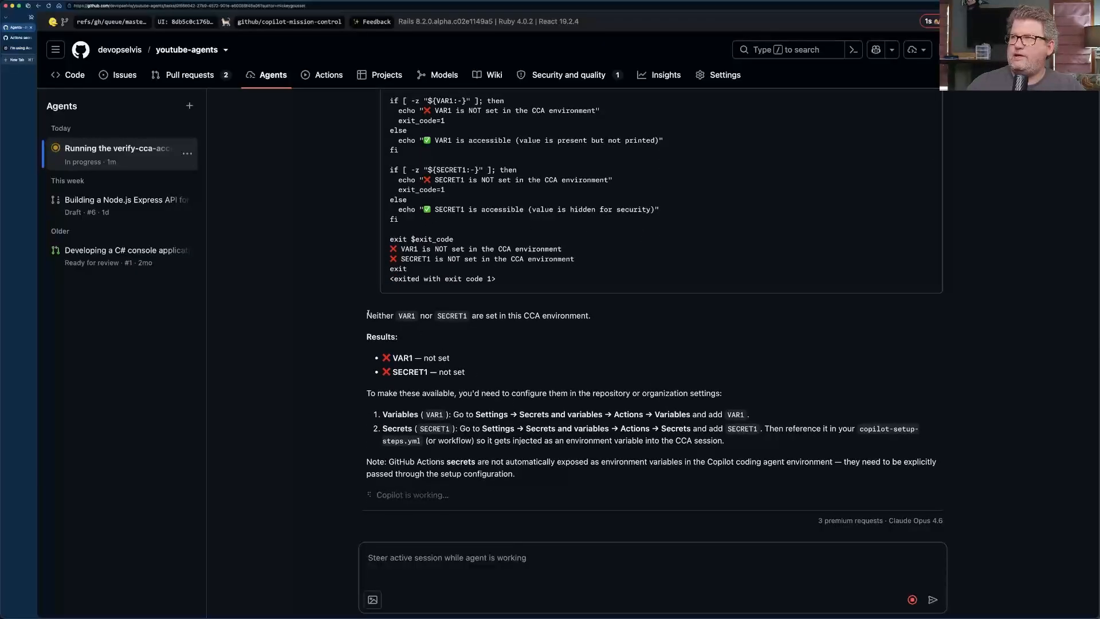
Examine the script's VAR1 and SECRET1 output lines and the agent's summary in the session.
{"action": "left_click_drag", "start_coordinate": [392, 248], "coordinate": [594, 260]}
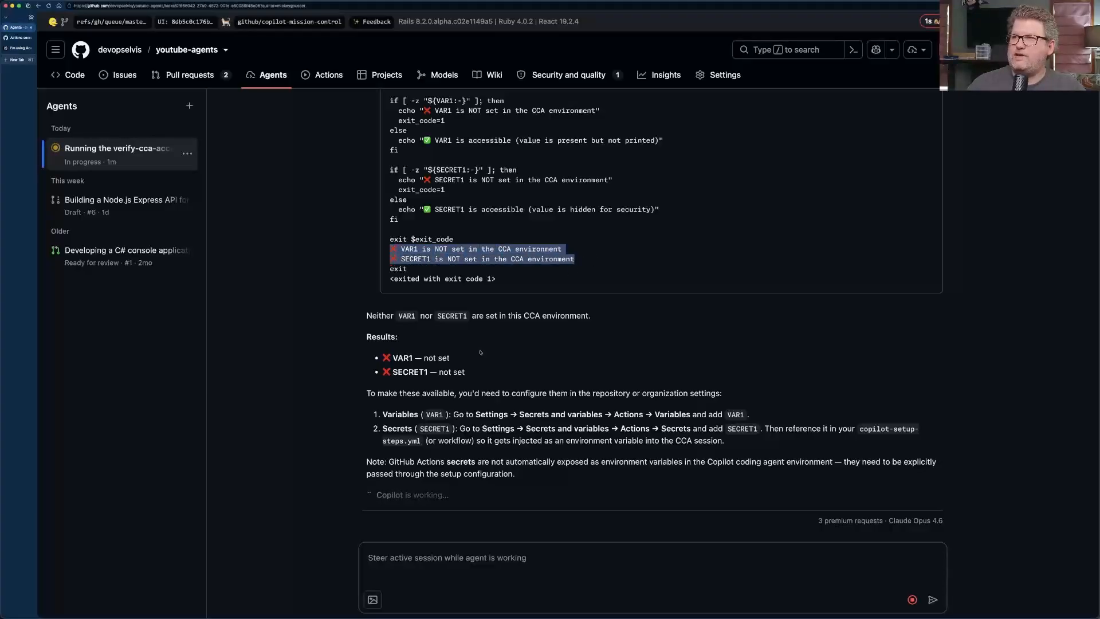
{"action": "scroll", "coordinate": [387, 377], "scroll_direction": "up", "scroll_amount": 1}
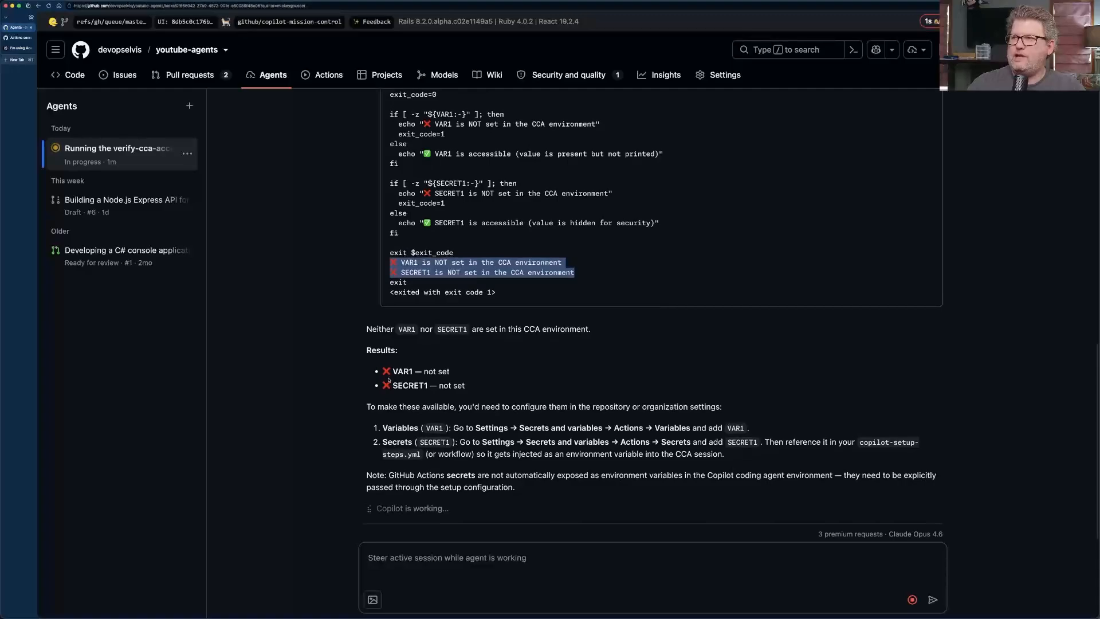
{"action": "scroll", "coordinate": [388, 379], "scroll_direction": "up", "scroll_amount": 15}
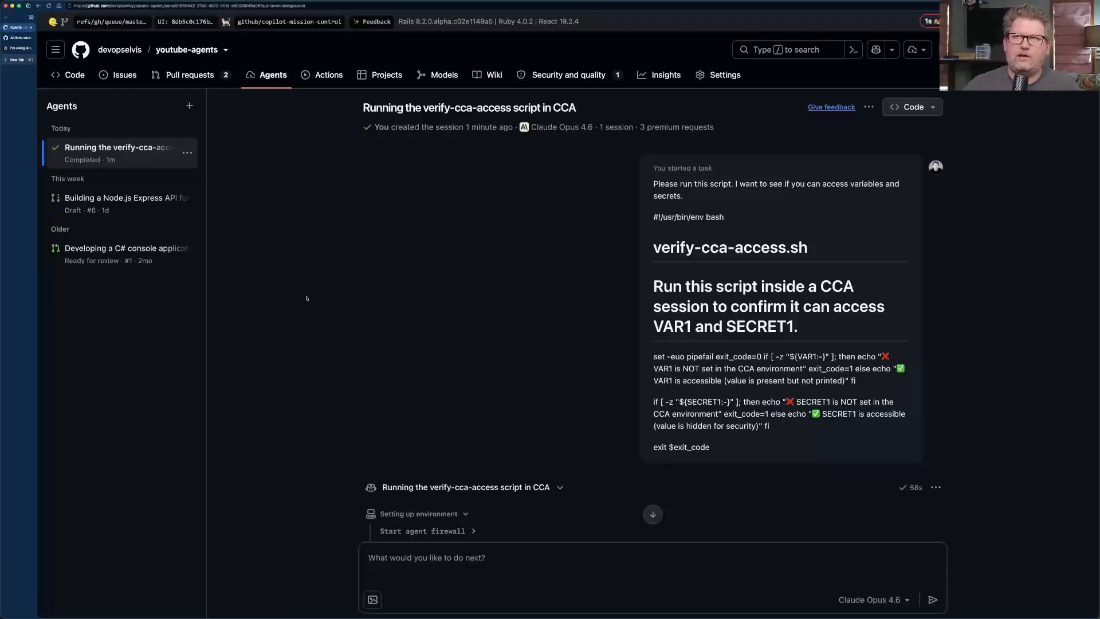
Open the configuration of the copilot environment in the youtube-agents repository settings.
{"action": "left_click", "coordinate": [22, 39]}
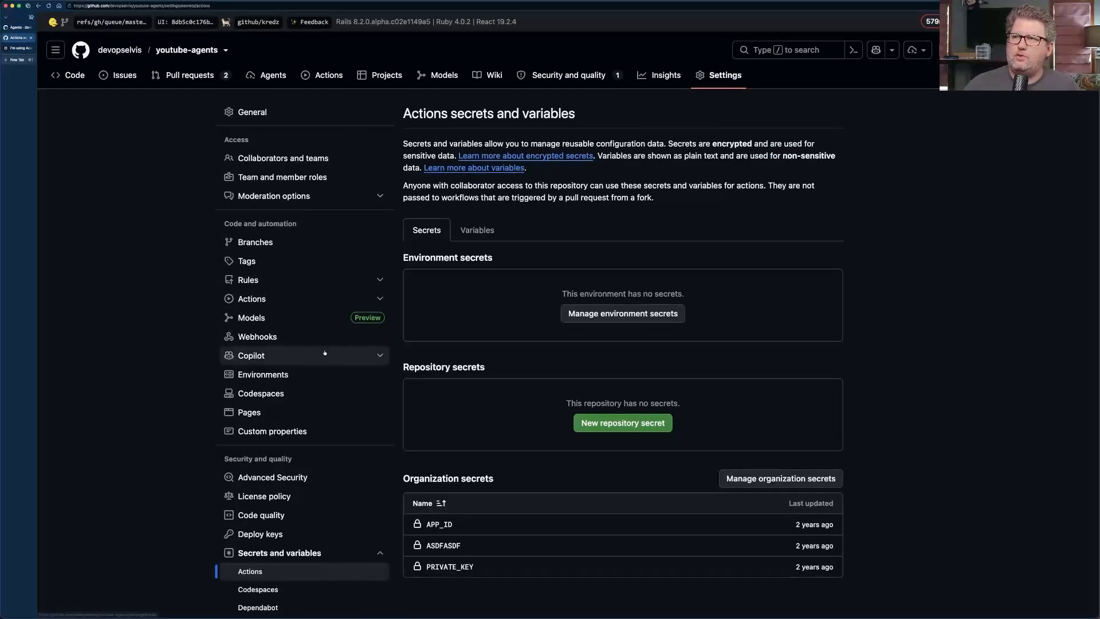
{"action": "scroll", "coordinate": [306, 372], "scroll_direction": "down", "scroll_amount": 3}
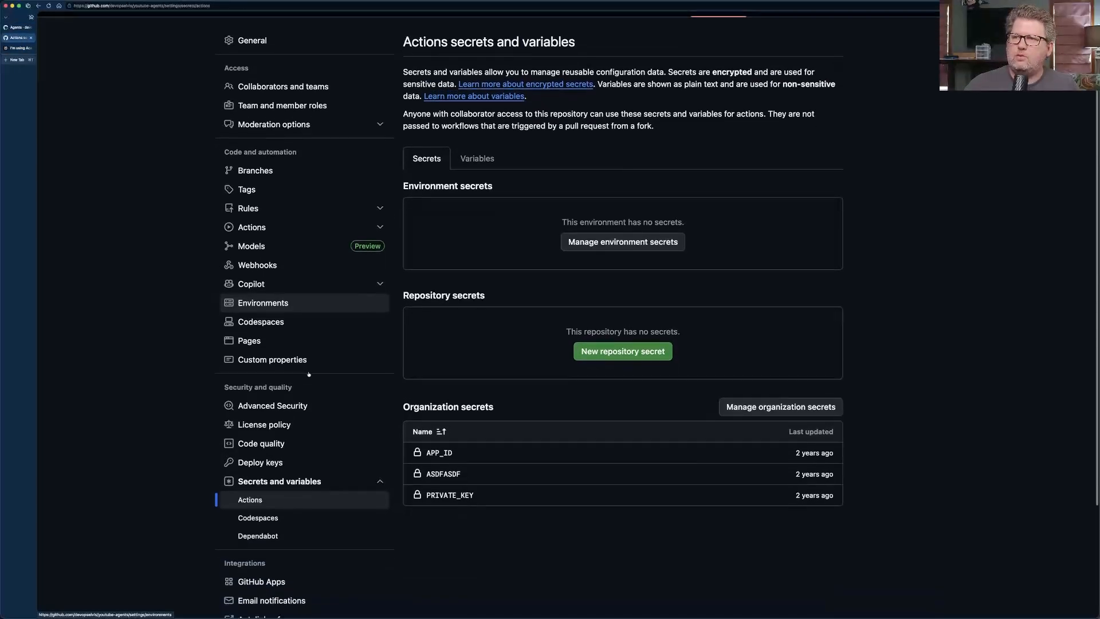
{"action": "left_click", "coordinate": [263, 296]}
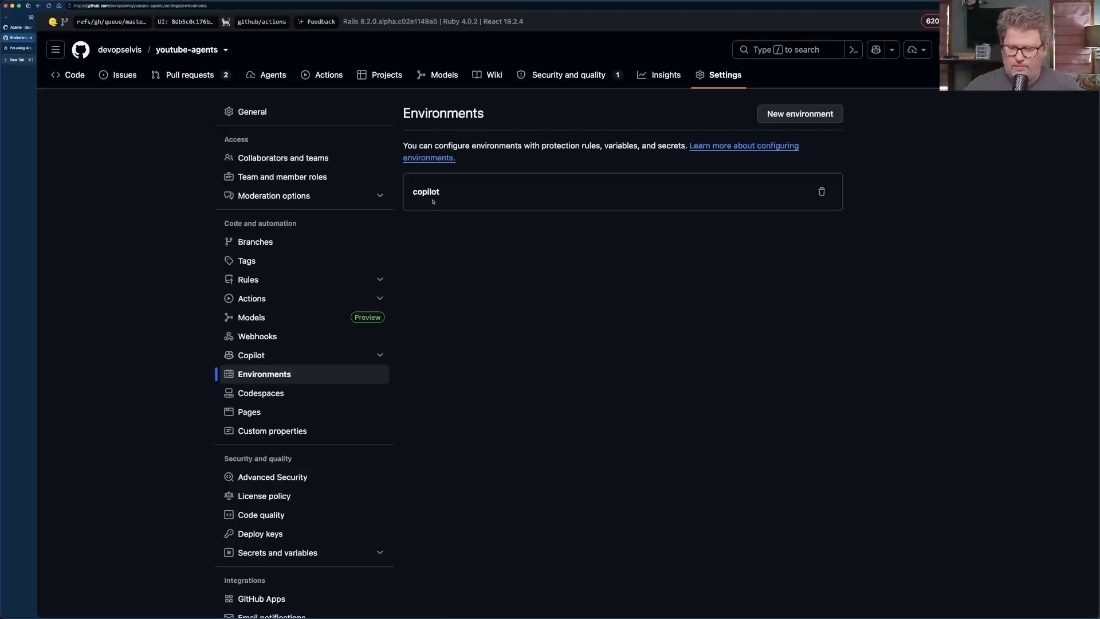
{"action": "key", "text": "super+equal"}
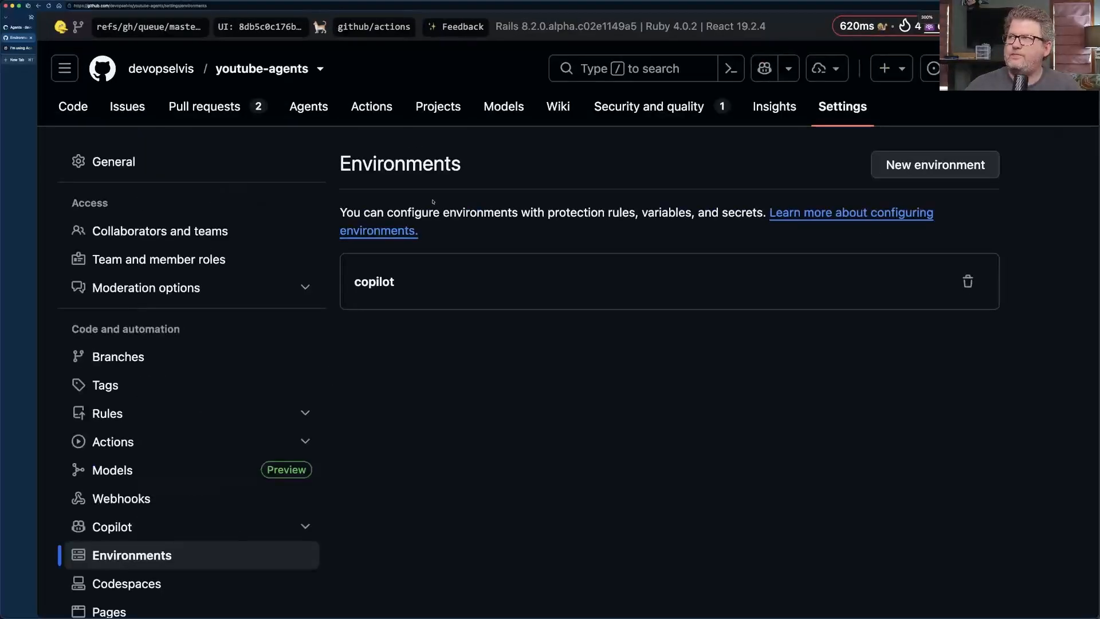
{"action": "key", "text": "super+minus"}
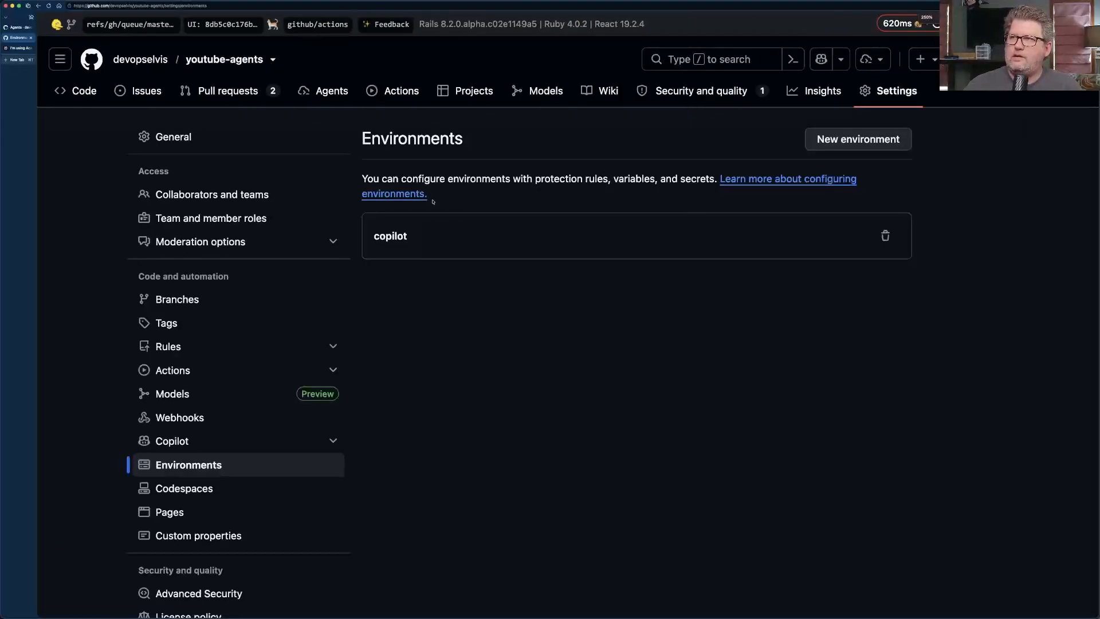
{"action": "left_click", "coordinate": [403, 236]}
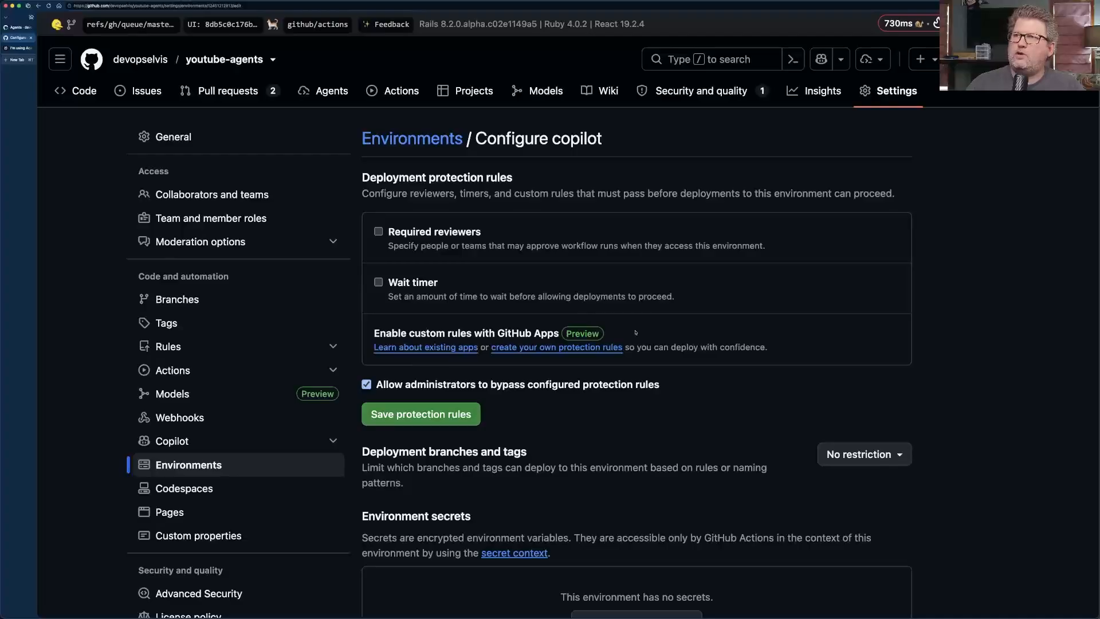
Add an environment secret named SECRET1 to the copilot environment and enter the secret's value.
{"action": "scroll", "coordinate": [631, 308], "scroll_direction": "down", "scroll_amount": 5}
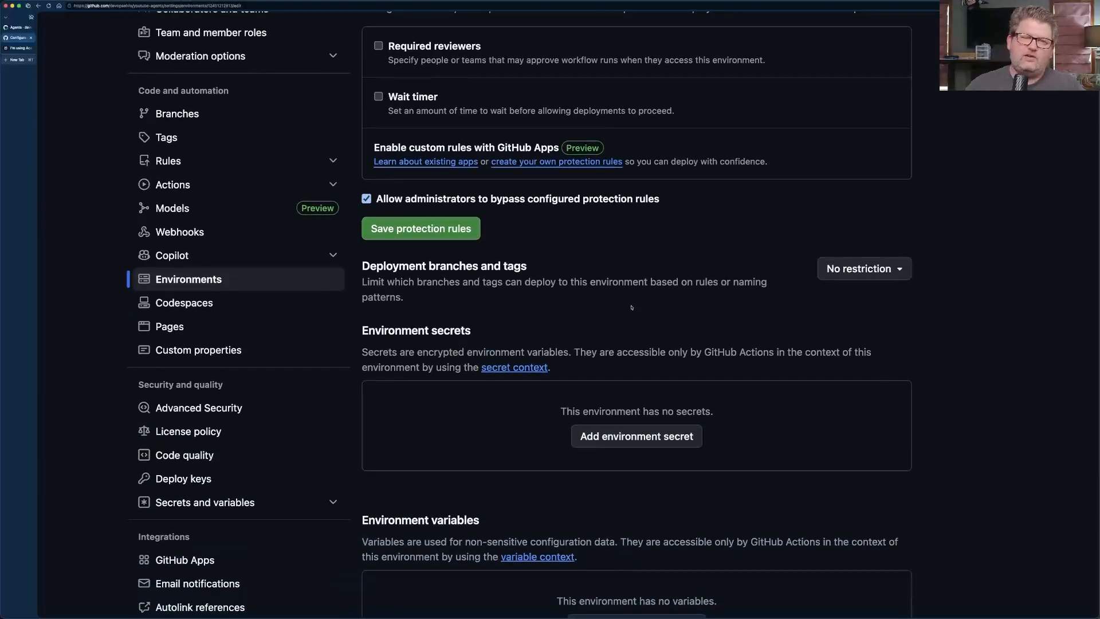
{"action": "scroll", "coordinate": [631, 307], "scroll_direction": "down", "scroll_amount": 5}
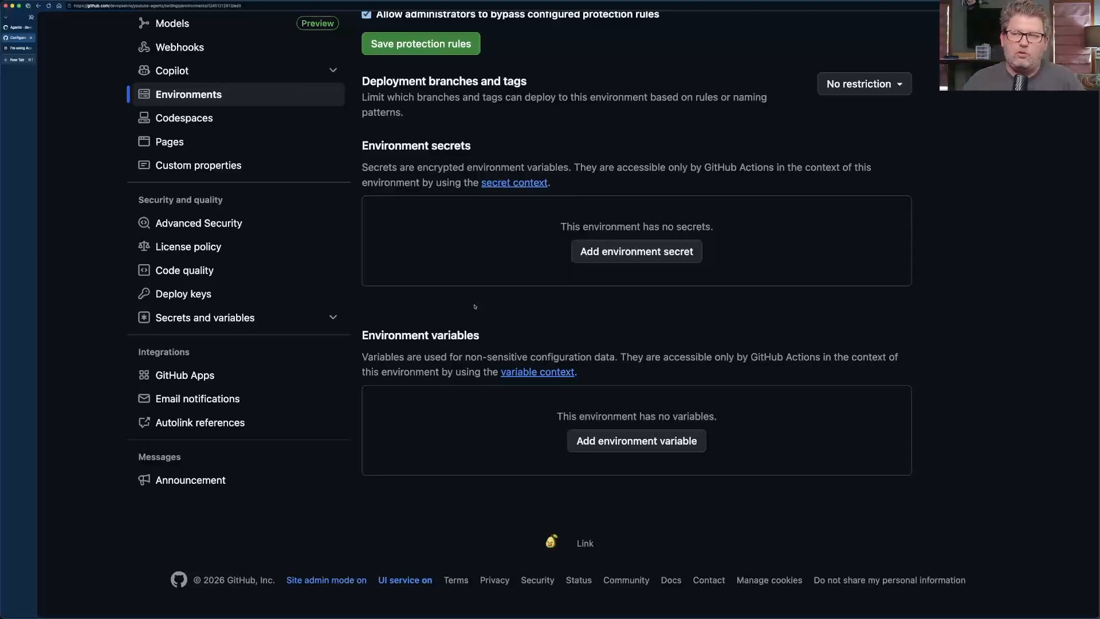
{"action": "left_click", "coordinate": [598, 258]}
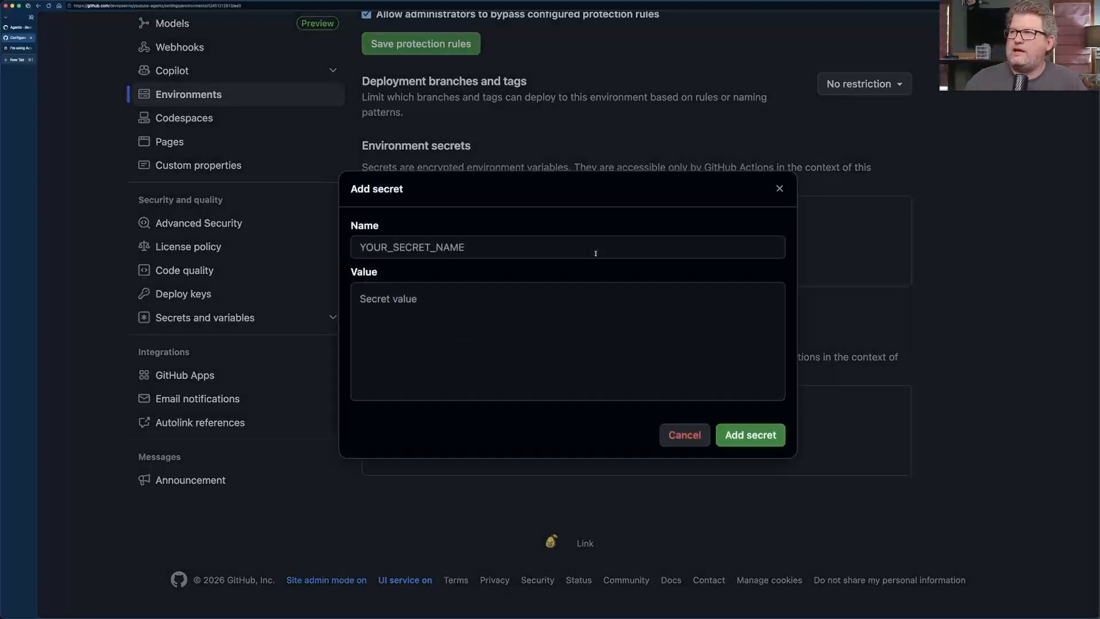
{"action": "left_click", "coordinate": [466, 246]}
{"action": "type", "text": "SECRET1"}
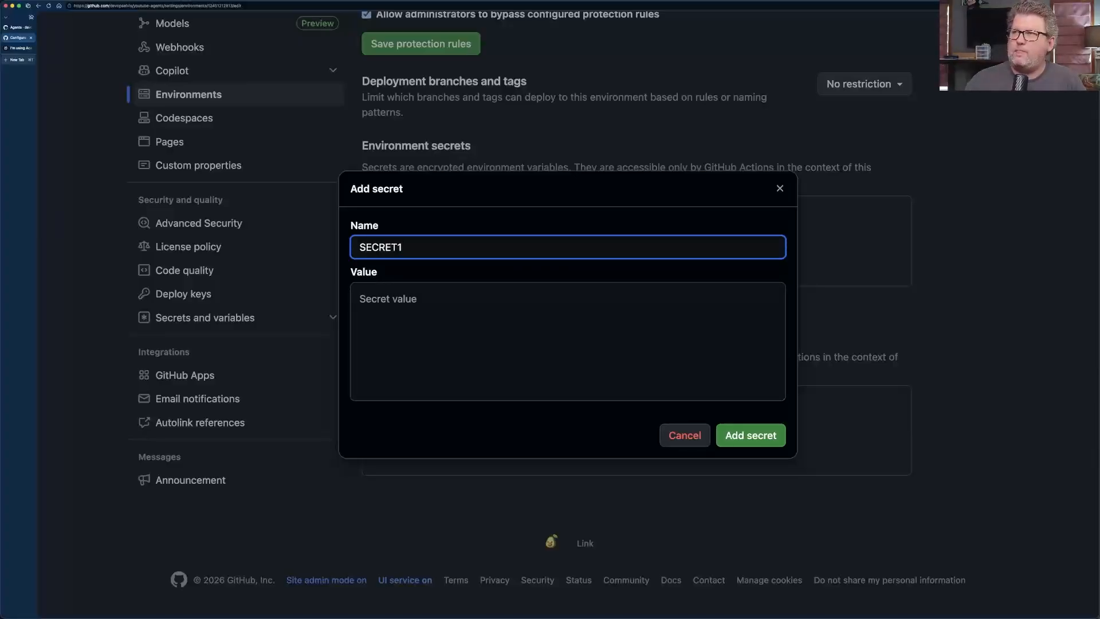
{"action": "left_click", "coordinate": [455, 303]}
{"action": "type", "text": "This i"}
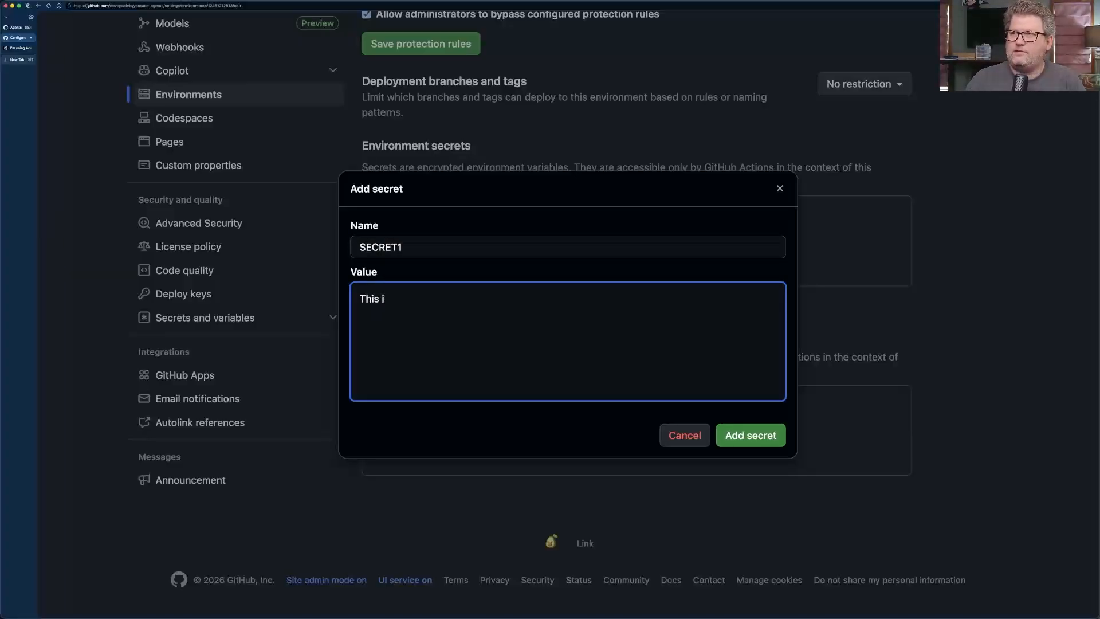
{"action": "type", "text": "s my super "}
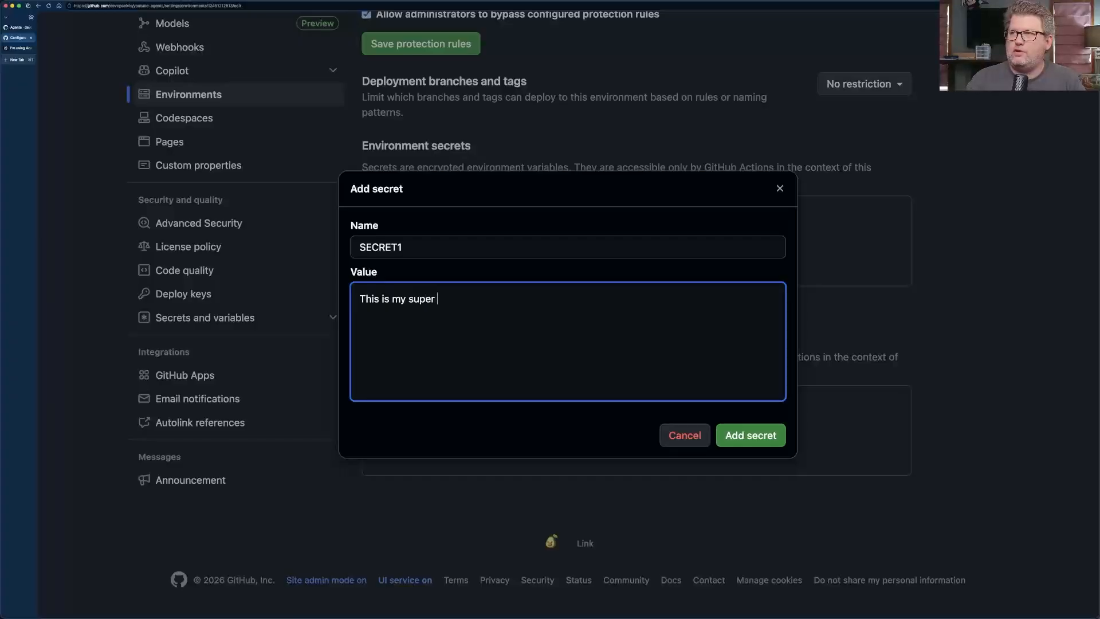
{"action": "type", "text": "secret secret"}
{"action": "left_click", "coordinate": [740, 435]}
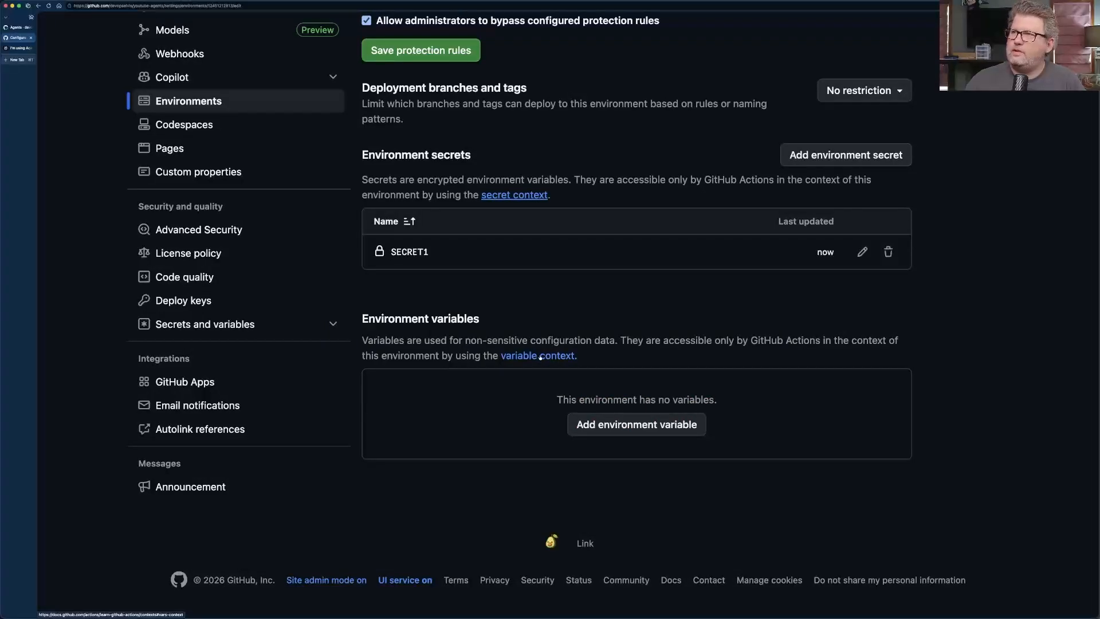
Add an environment variable named VAR1 with the value "YouTube Rocks!" to the copilot environment.
{"action": "left_click", "coordinate": [599, 426]}
{"action": "left_click", "coordinate": [449, 251]}
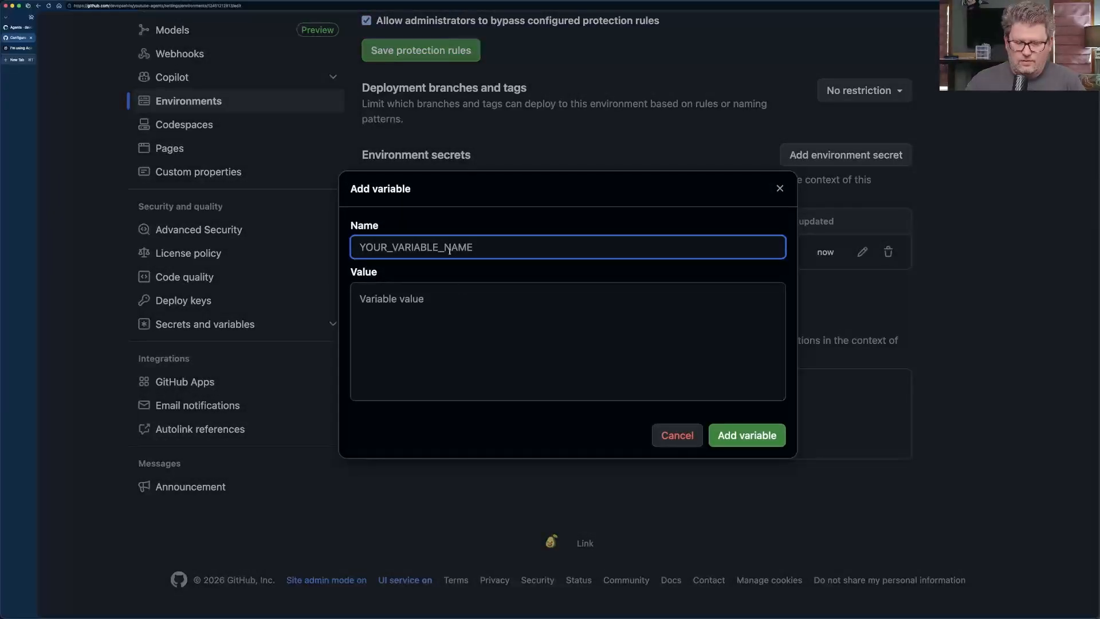
{"action": "type", "text": "VAr"}
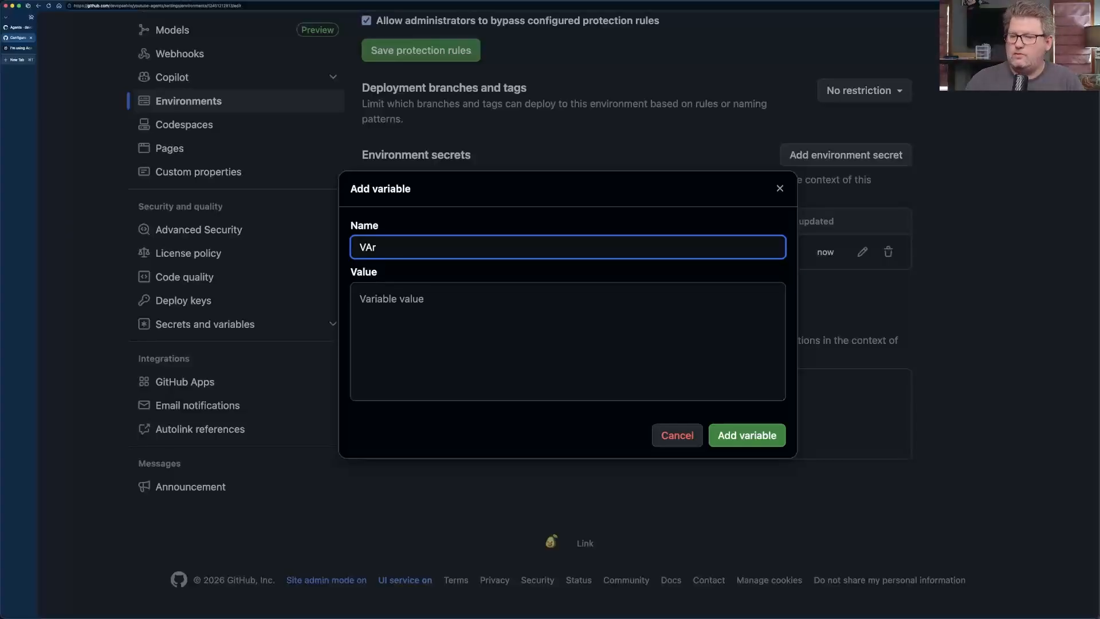
{"action": "key", "text": "BackSpace"}
{"action": "type", "text": "R1"}
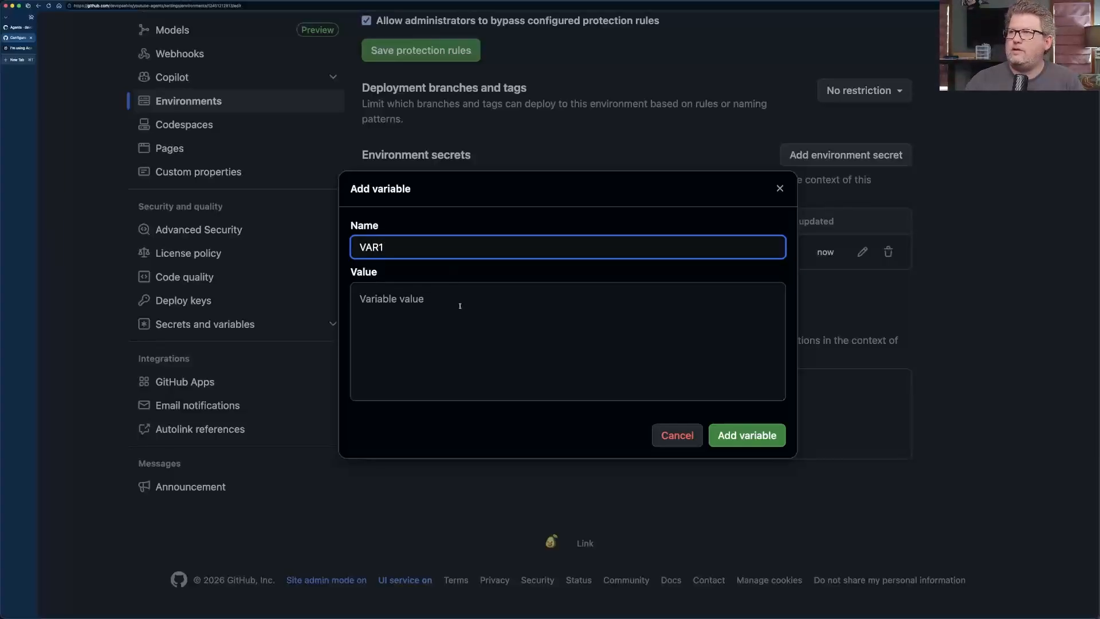
{"action": "left_click", "coordinate": [460, 305]}
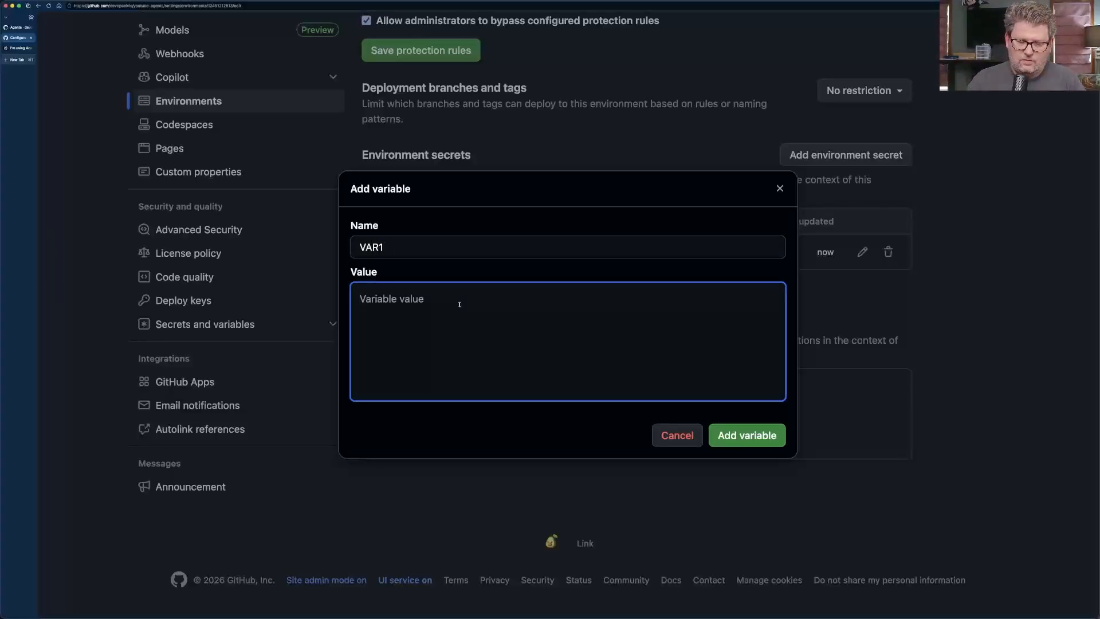
{"action": "type", "text": "YouTube R"}
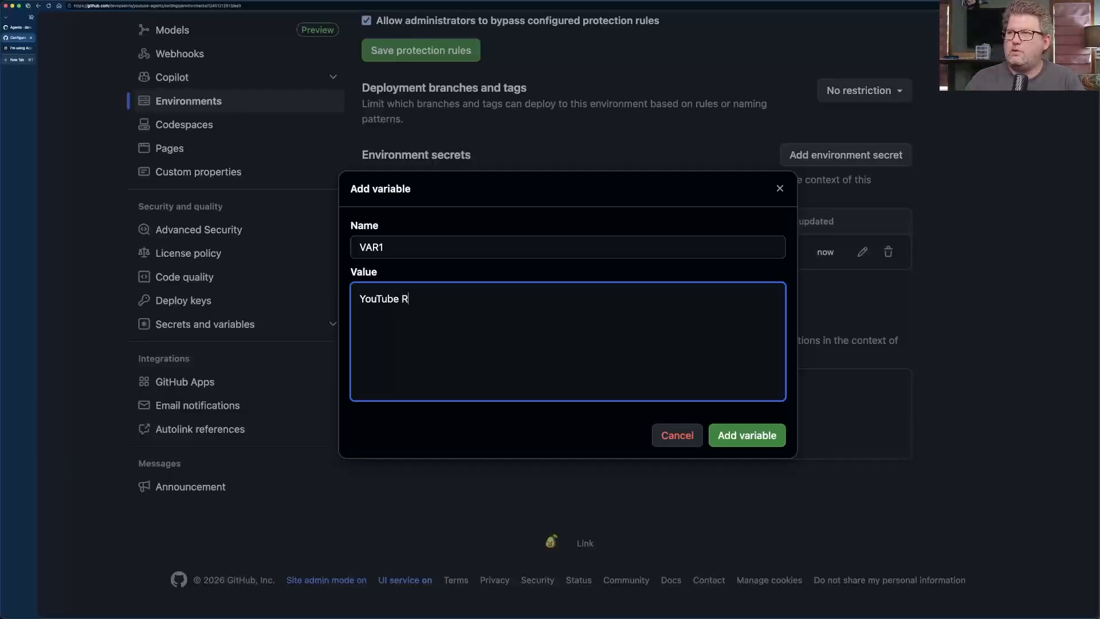
{"action": "type", "text": "ocks!"}
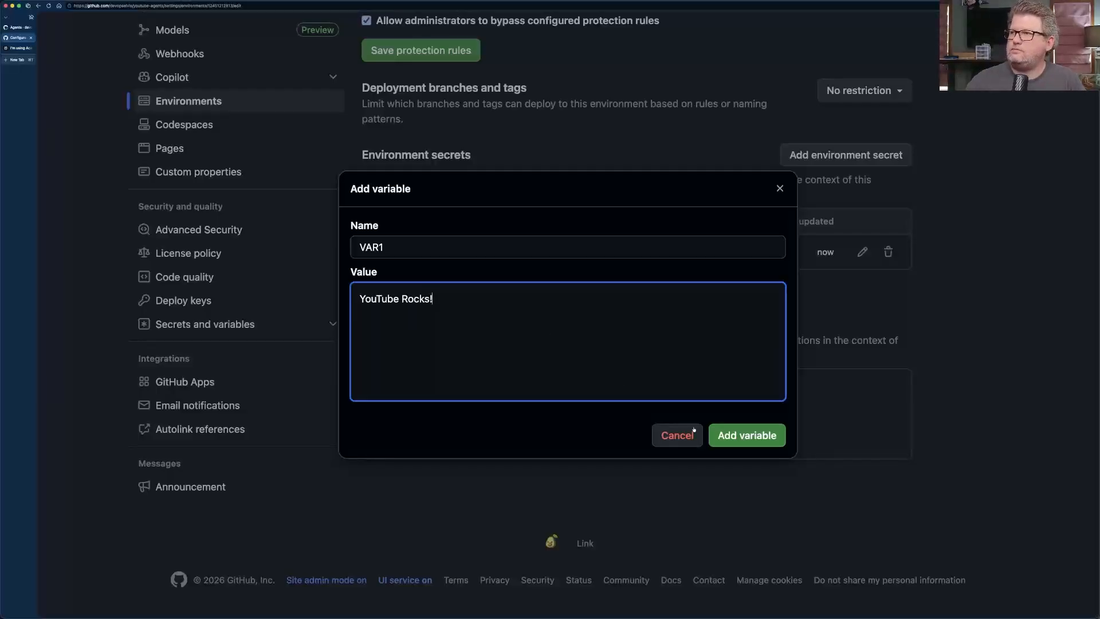
{"action": "left_click", "coordinate": [746, 435]}
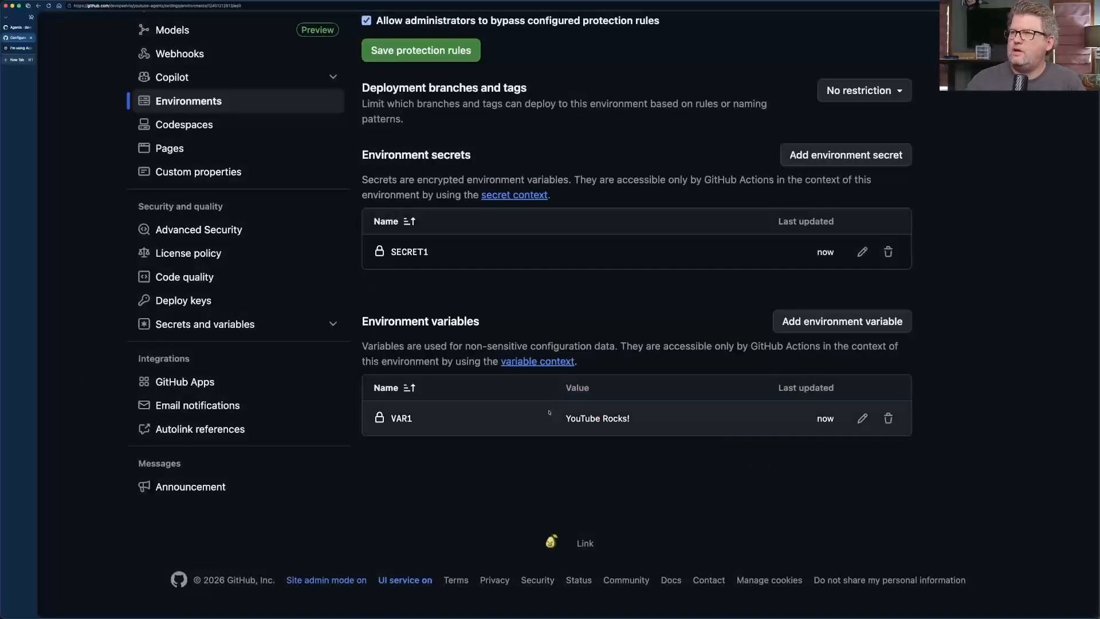
{"action": "scroll", "coordinate": [532, 412], "scroll_direction": "up", "scroll_amount": 5}
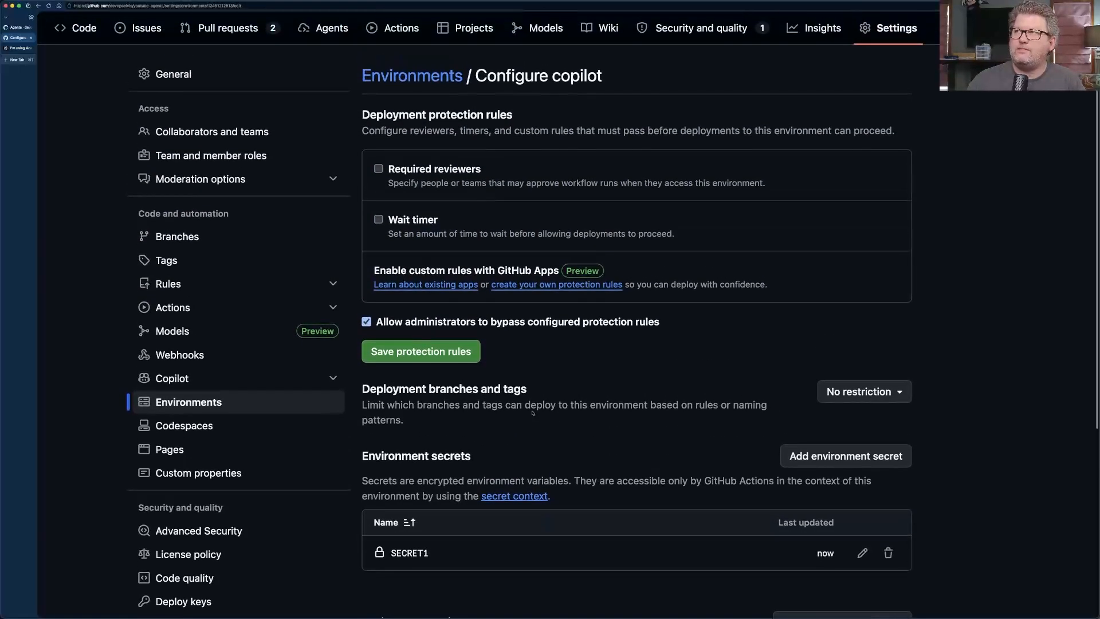
{"action": "scroll", "coordinate": [532, 411], "scroll_direction": "down", "scroll_amount": 4}
{"action": "scroll", "coordinate": [532, 413], "scroll_direction": "down", "scroll_amount": 1}
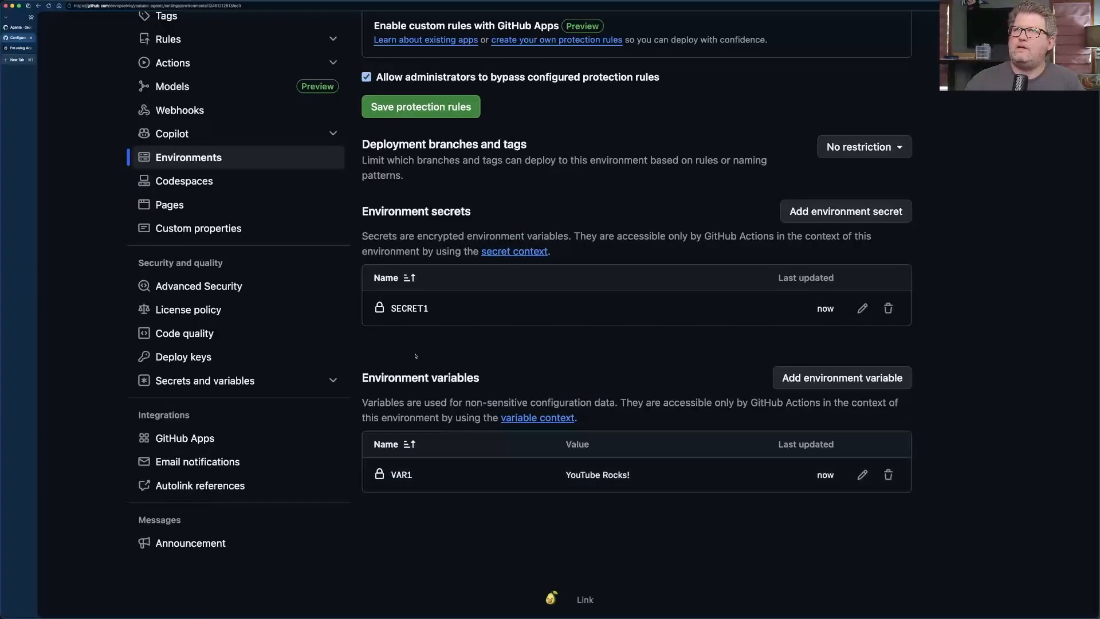
Return to the verify-cca-access agent session and submit the follow-up prompt "Run the script again.".
{"action": "left_click", "coordinate": [21, 28]}
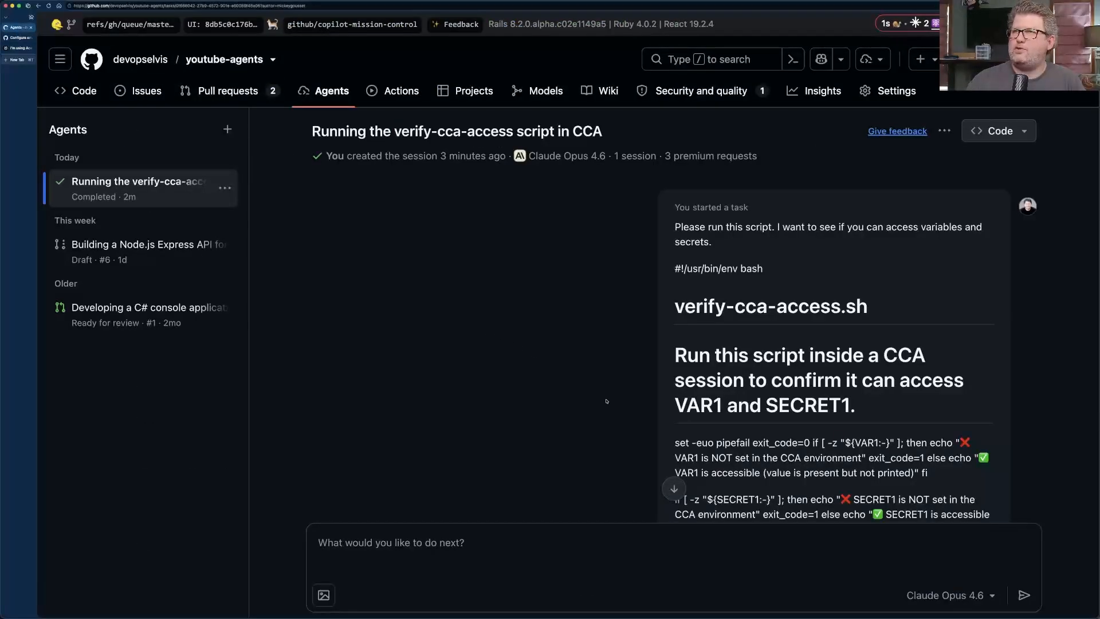
{"action": "scroll", "coordinate": [606, 402], "scroll_direction": "down", "scroll_amount": 10}
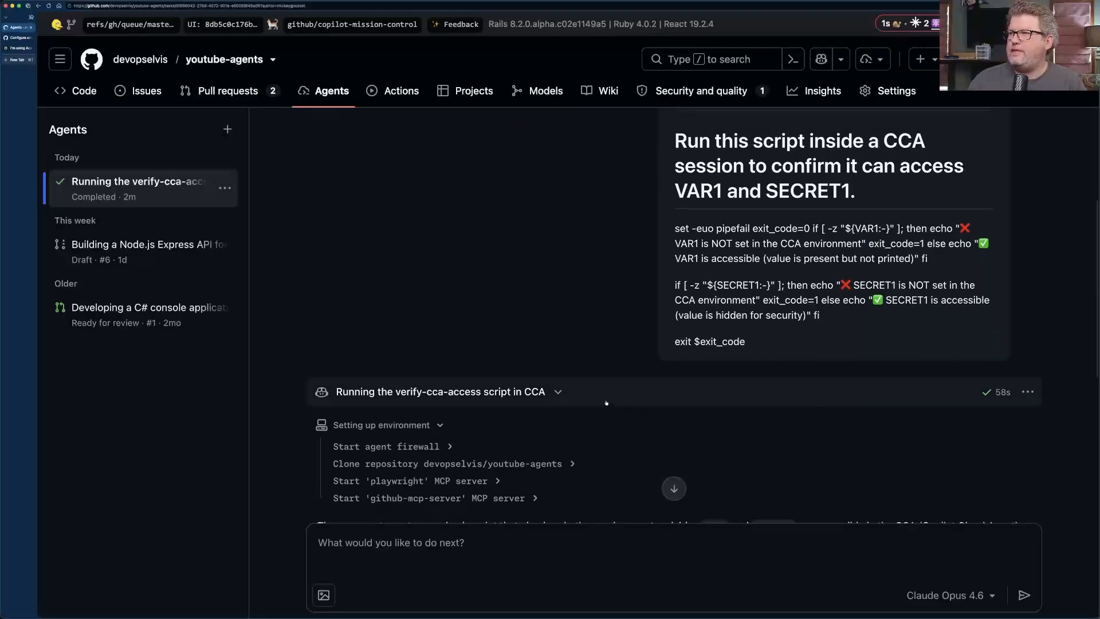
{"action": "scroll", "coordinate": [606, 402], "scroll_direction": "down", "scroll_amount": 5}
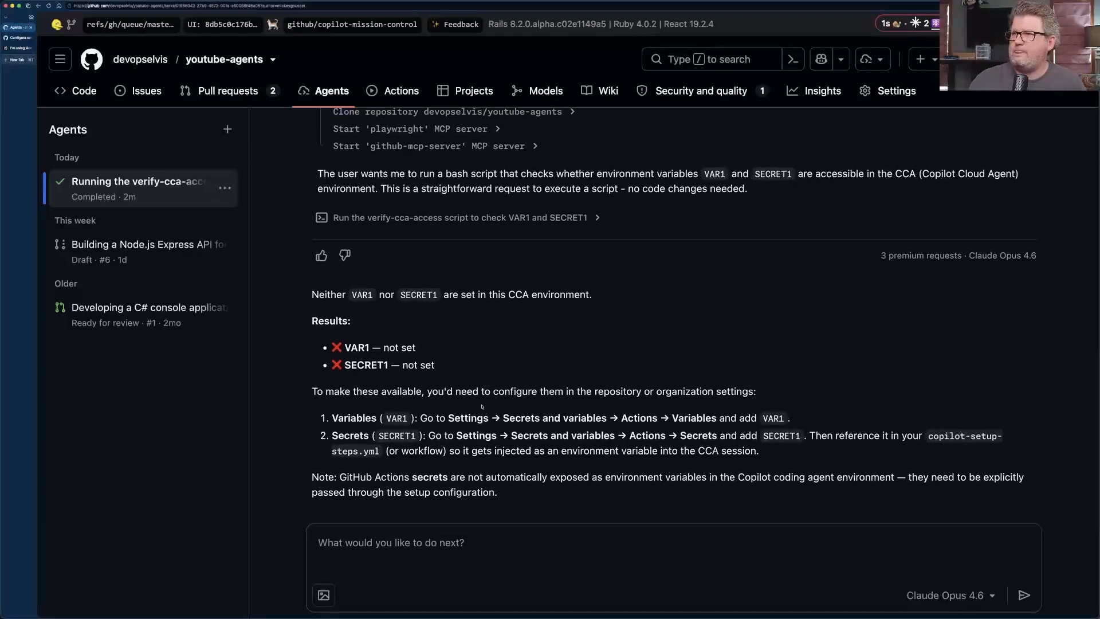
{"action": "left_click", "coordinate": [499, 551]}
{"action": "type", "text": "Ru"}
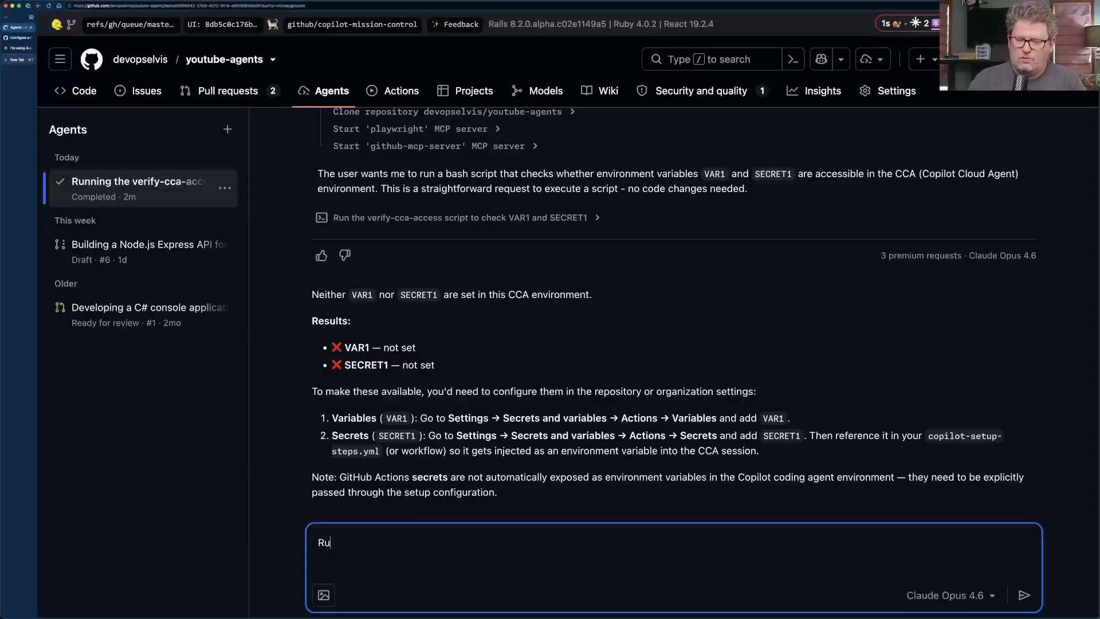
{"action": "type", "text": "n the script again."}
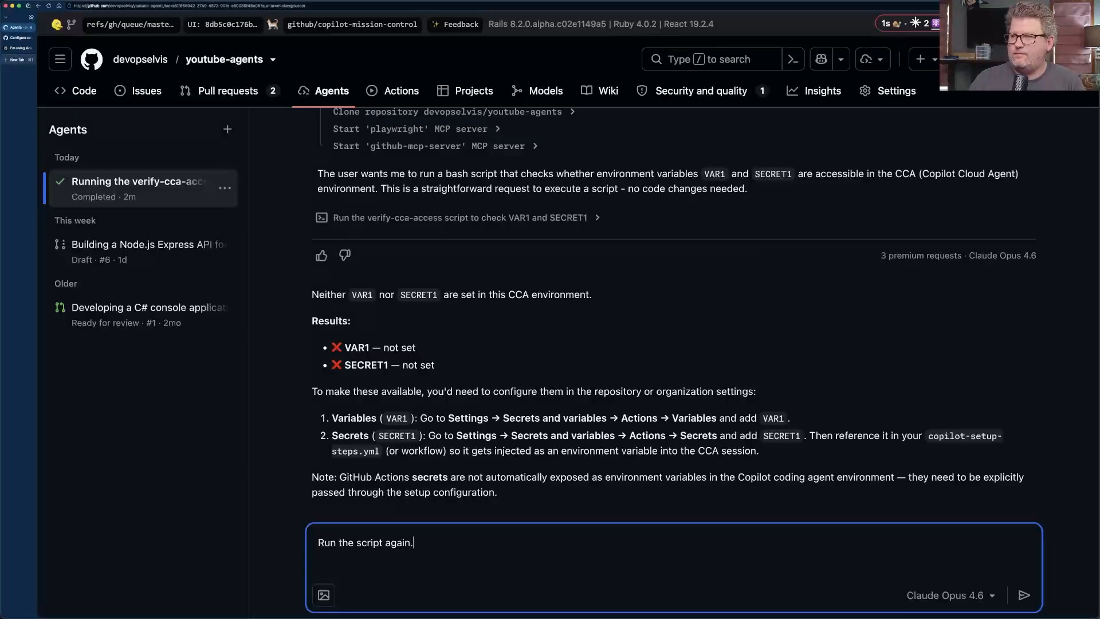
{"action": "key", "text": "Return"}
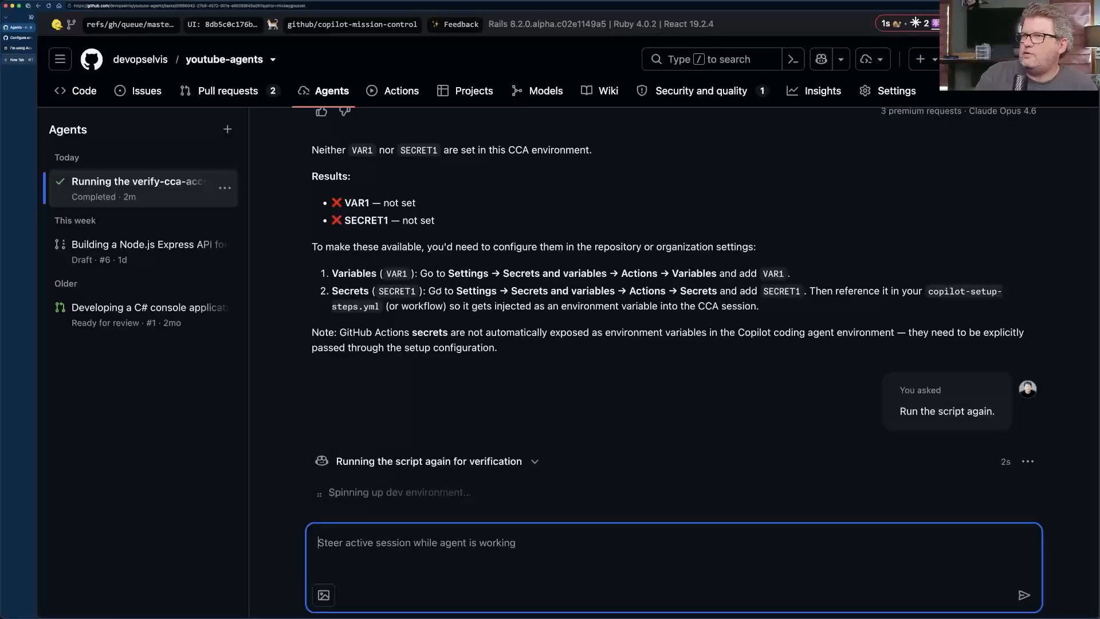
Review the agent's earlier configuration advice, and expand the rerun's script output to examine its VAR1 and SECRET1 lines.
{"action": "left_click_drag", "start_coordinate": [316, 247], "coordinate": [757, 248]}
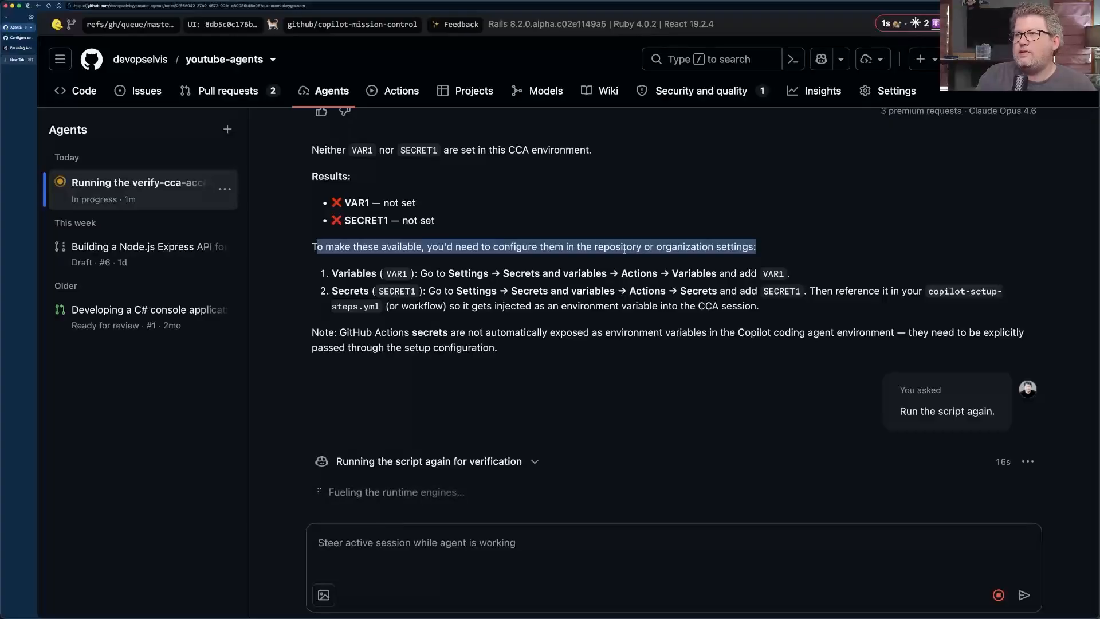
{"action": "left_click", "coordinate": [396, 248]}
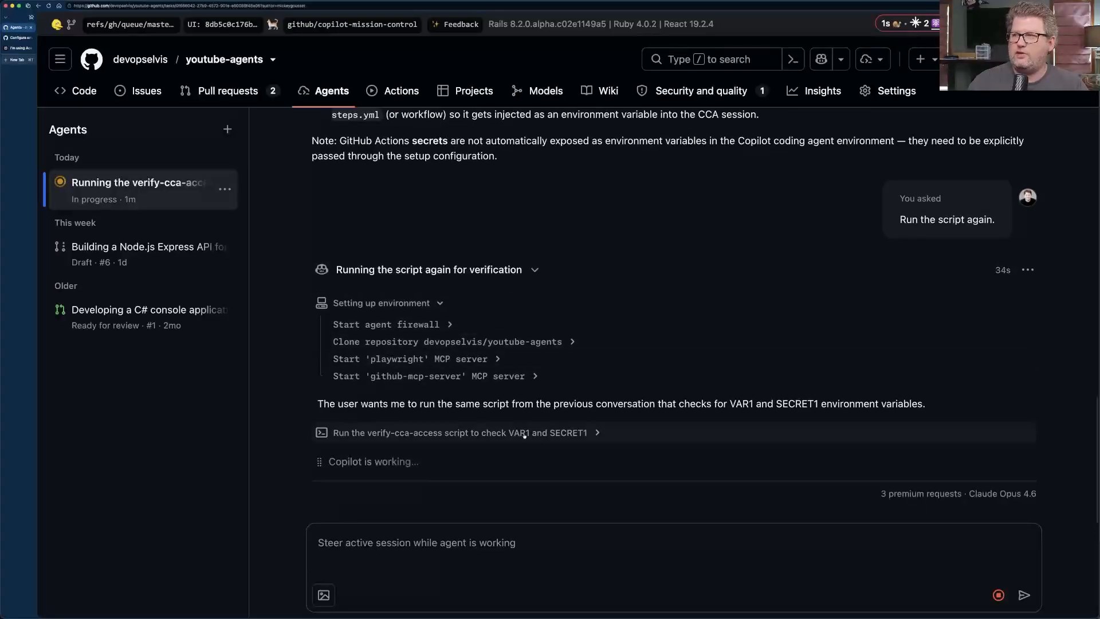
{"action": "left_click", "coordinate": [594, 434]}
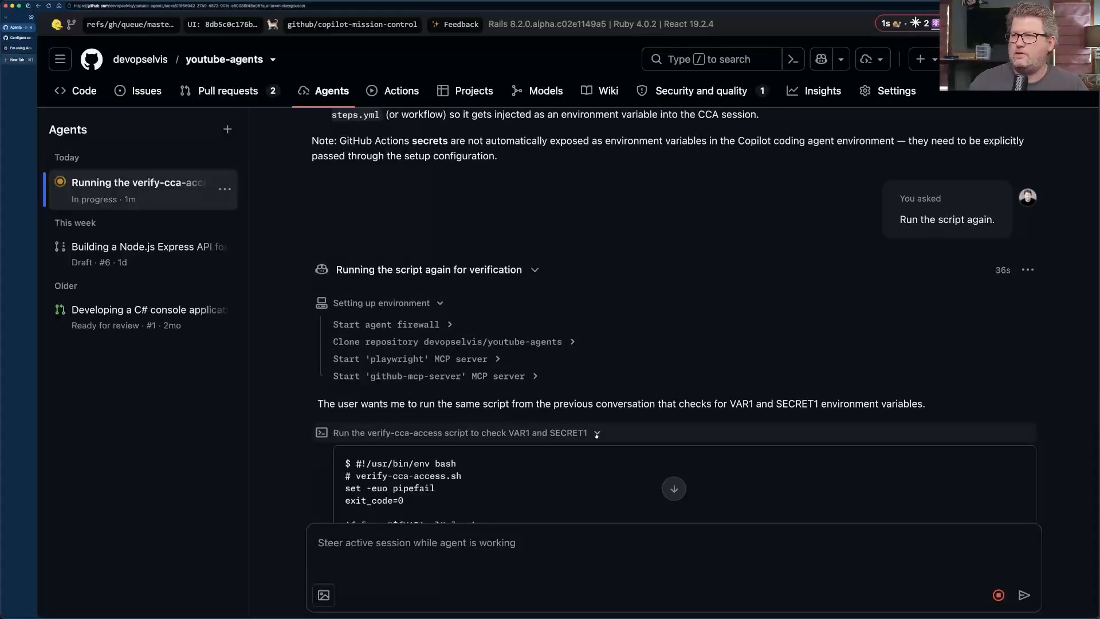
{"action": "scroll", "coordinate": [594, 434], "scroll_direction": "down", "scroll_amount": 5}
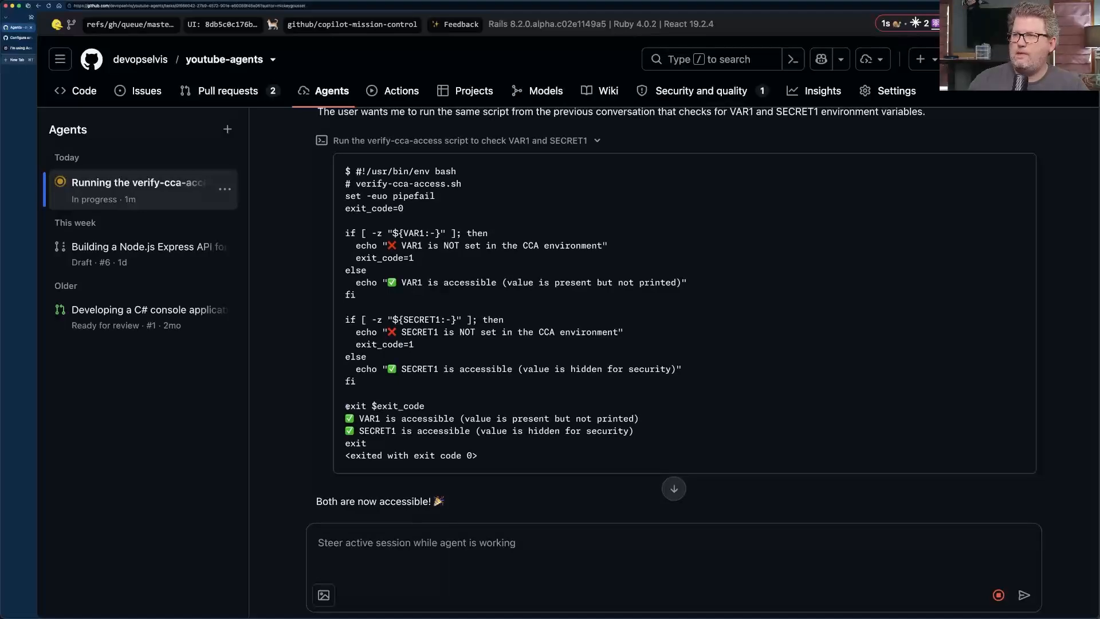
{"action": "left_click_drag", "start_coordinate": [346, 406], "coordinate": [653, 430]}
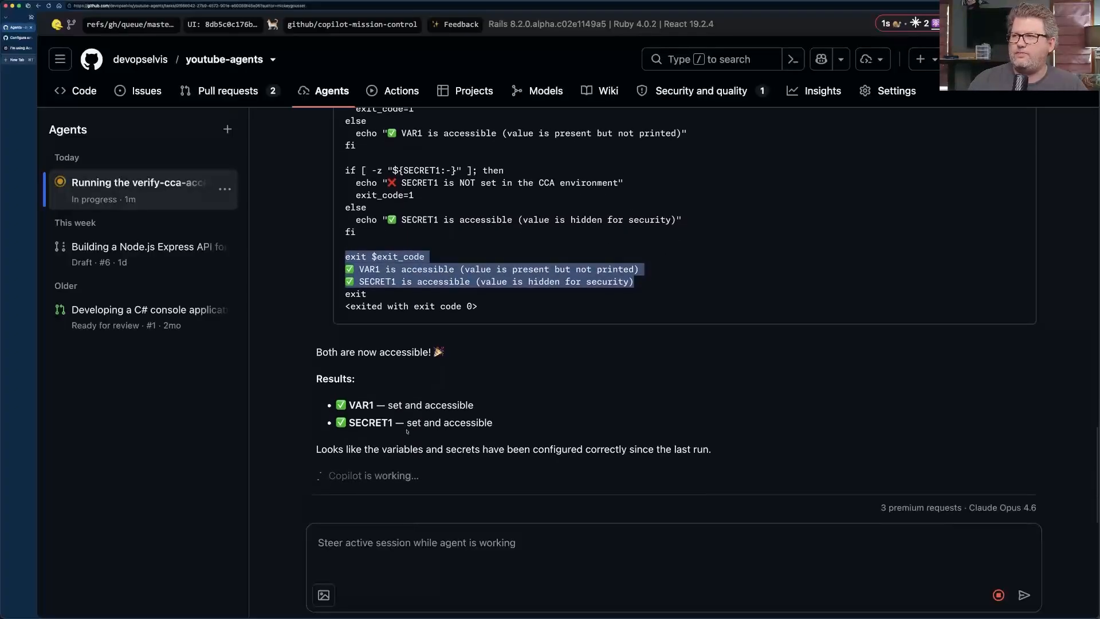
Examine the first run's advice about referencing the secret in copilot-setup-steps.yml.
{"action": "scroll", "coordinate": [406, 429], "scroll_direction": "up", "scroll_amount": 3}
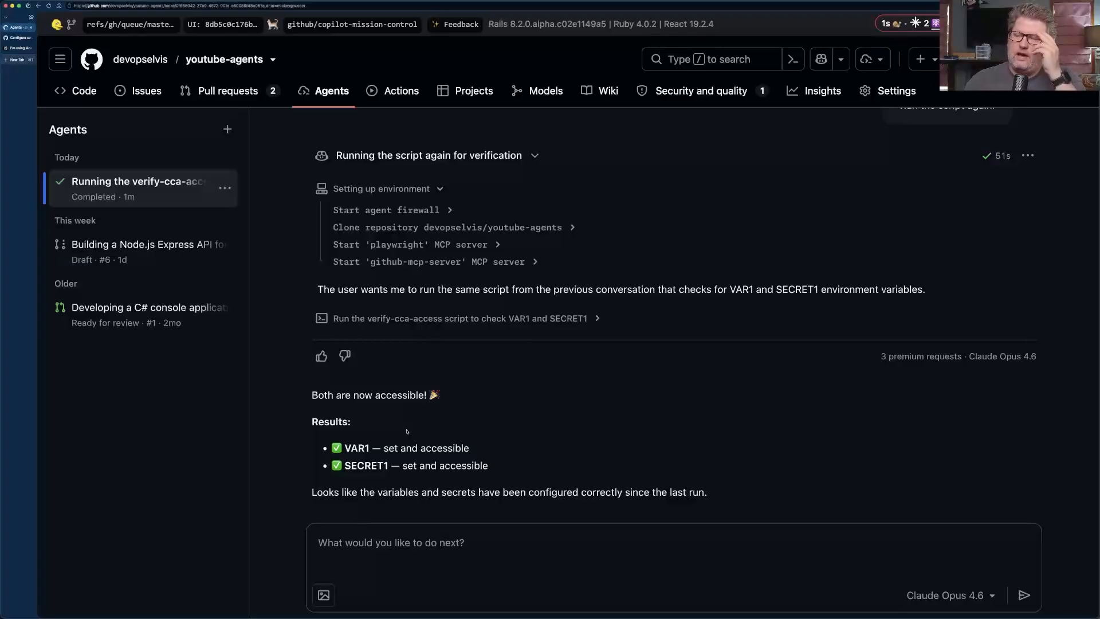
{"action": "scroll", "coordinate": [681, 281], "scroll_direction": "up", "scroll_amount": 5}
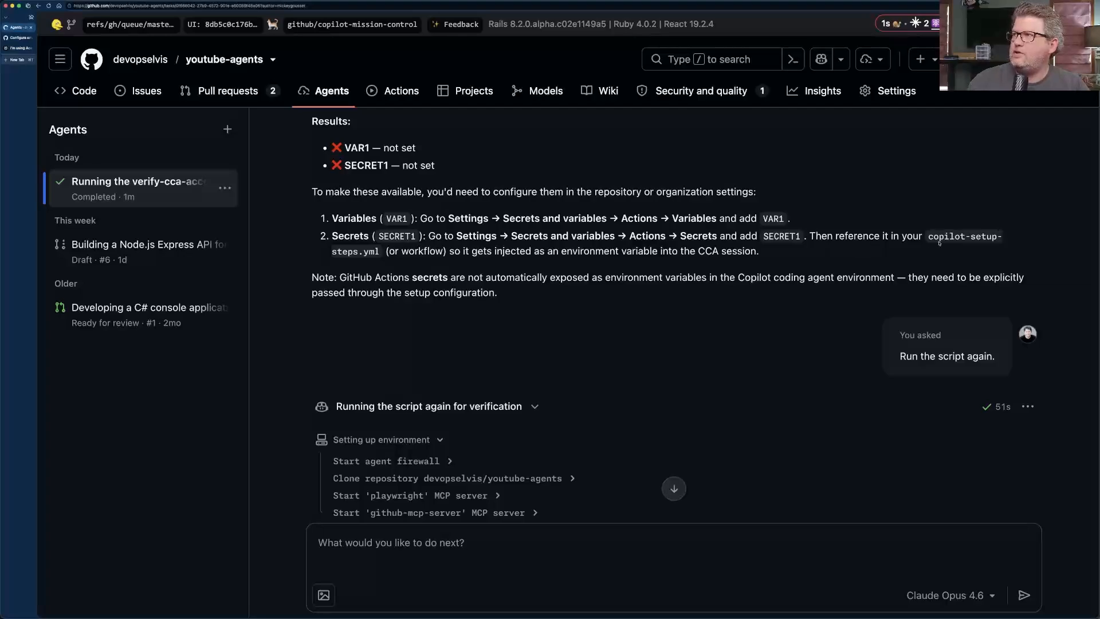
{"action": "left_click_drag", "start_coordinate": [927, 235], "coordinate": [381, 252]}
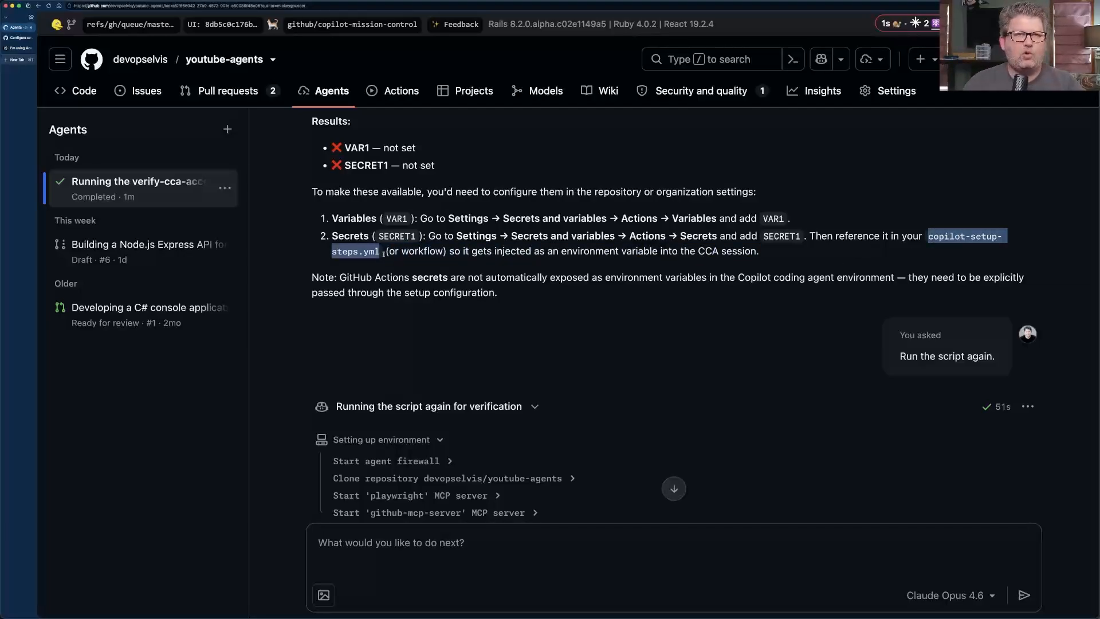